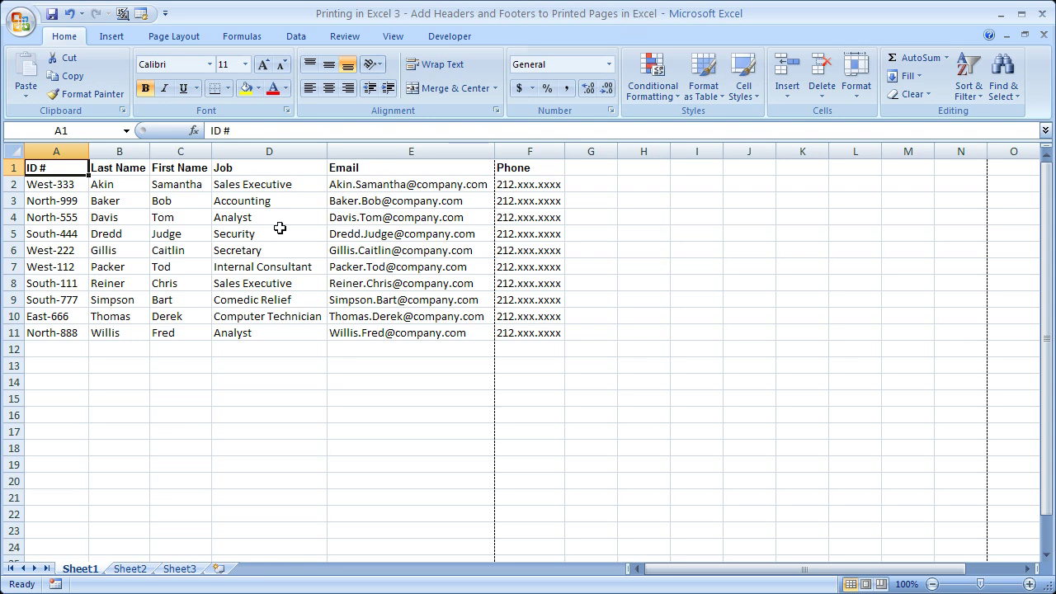
{"action": "left_click_drag", "start_coordinate": [50, 165], "coordinate": [527, 328]}
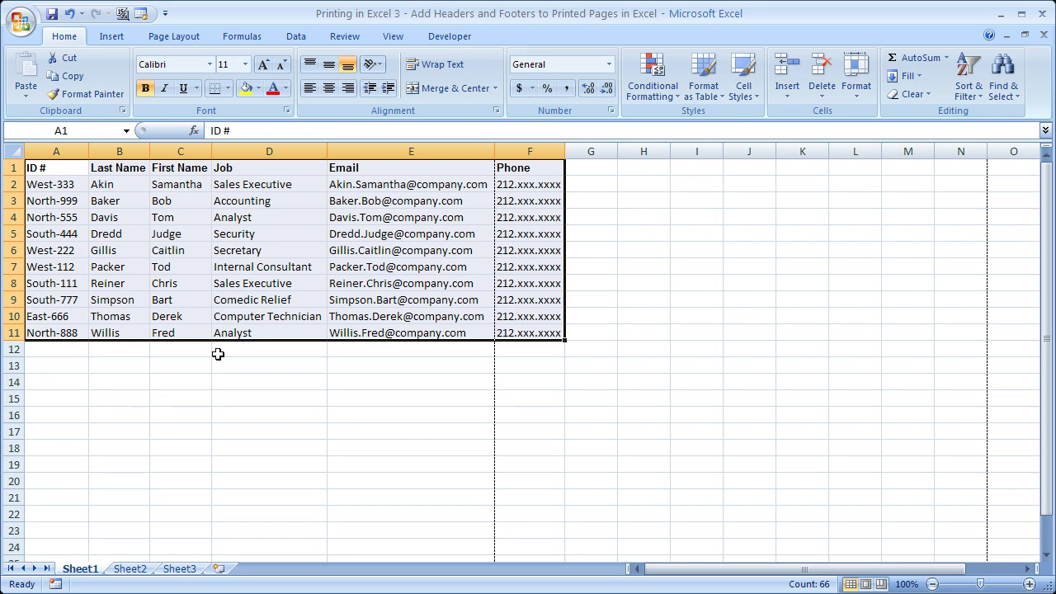
{"action": "left_click", "coordinate": [175, 350]}
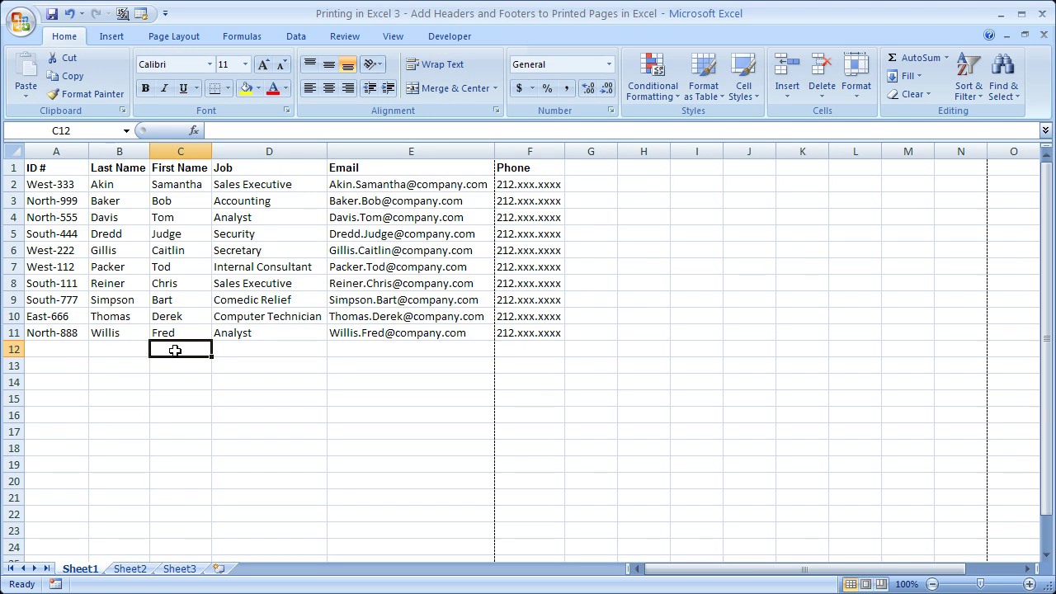
{"action": "left_click", "coordinate": [51, 169]}
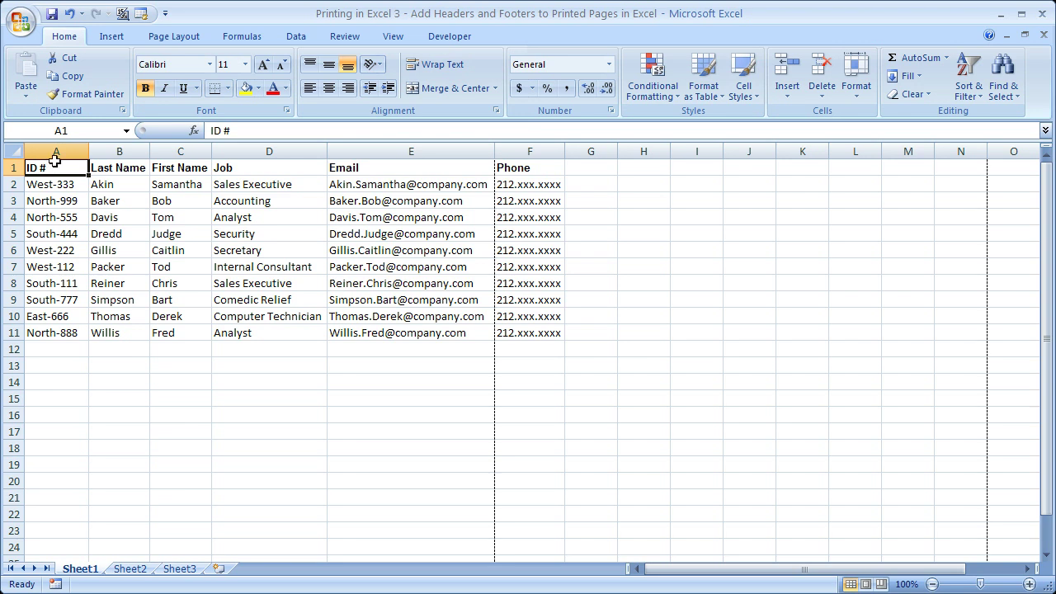
Step: Examine the preset header and footer choices in the Page Setup dialog and close it without applying anything
{"action": "left_click", "coordinate": [172, 36]}
{"action": "left_click", "coordinate": [394, 113]}
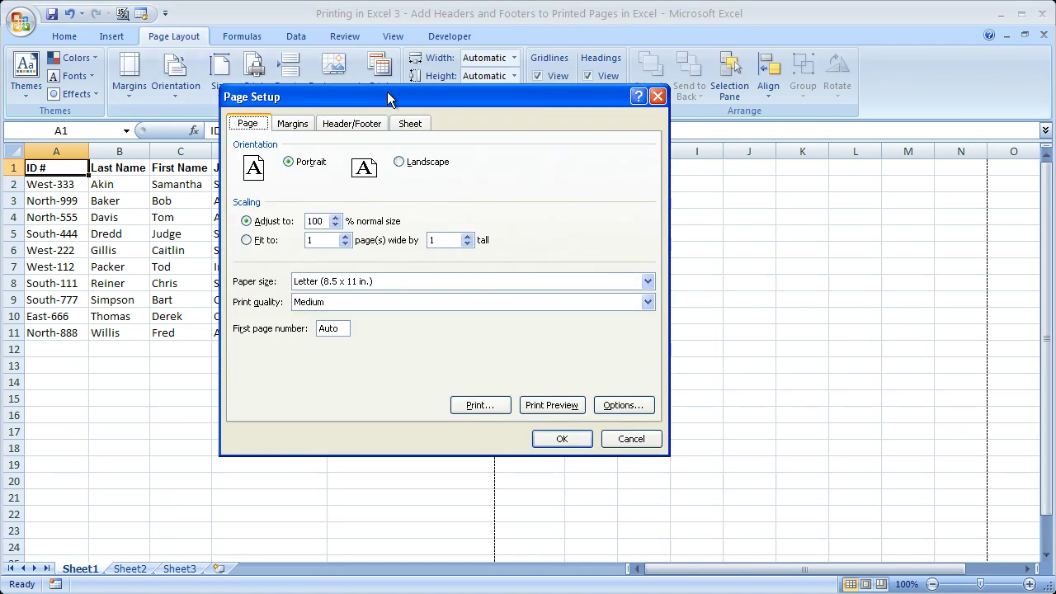
{"action": "left_click_drag", "start_coordinate": [387, 94], "coordinate": [335, 72]}
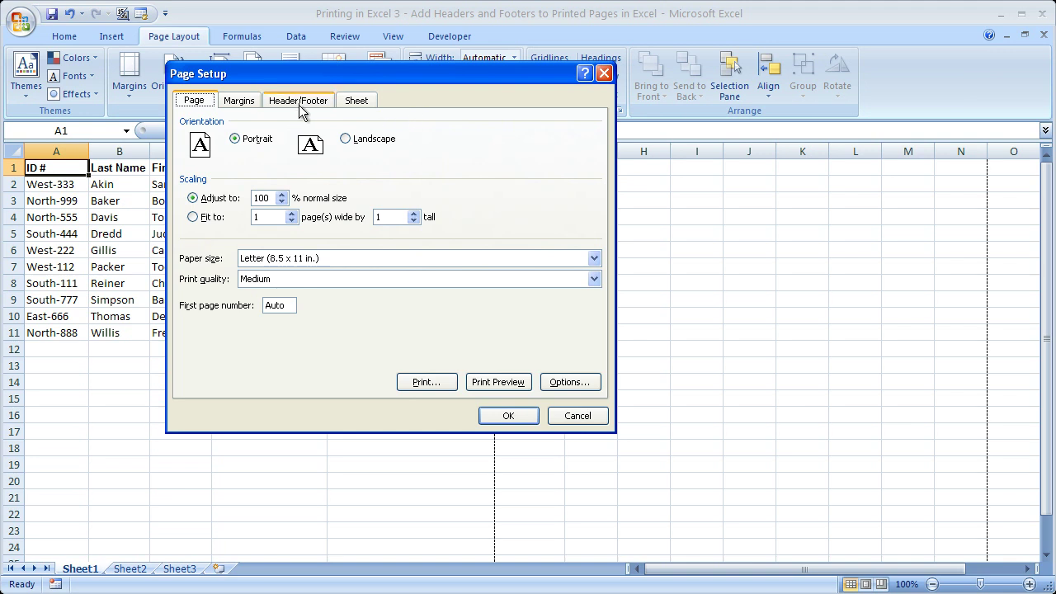
{"action": "left_click", "coordinate": [307, 103]}
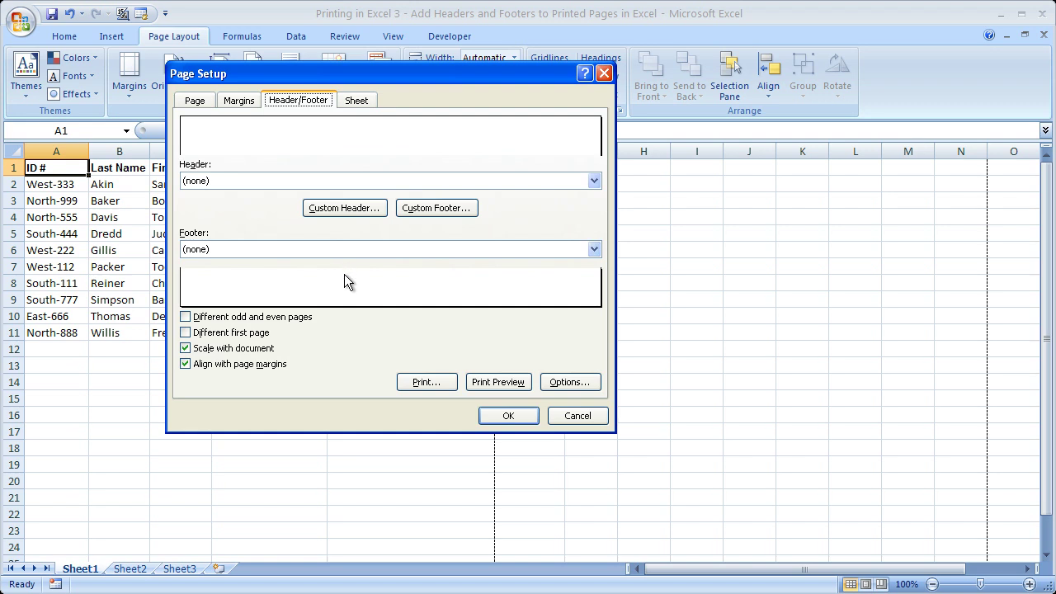
{"action": "left_click", "coordinate": [594, 181]}
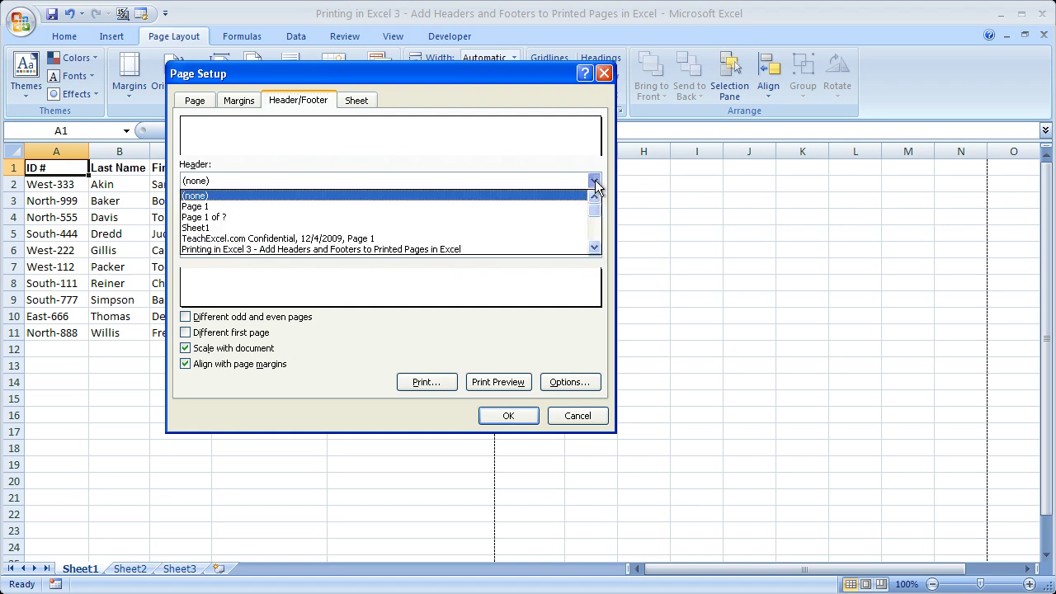
{"action": "mouse_move", "coordinate": [596, 211]}
{"action": "left_mouse_down"}
{"action": "mouse_move", "coordinate": [597, 247]}
{"action": "mouse_move", "coordinate": [601, 213]}
{"action": "left_mouse_up"}
{"action": "left_click", "coordinate": [604, 207]}
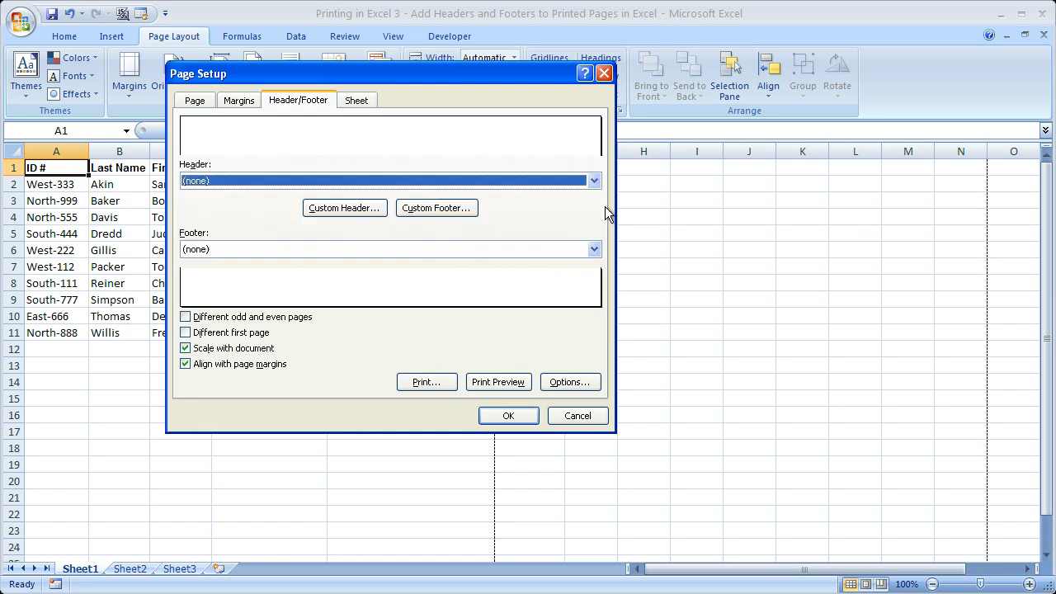
{"action": "left_click", "coordinate": [594, 249]}
{"action": "mouse_move", "coordinate": [594, 278]}
{"action": "left_mouse_down"}
{"action": "mouse_move", "coordinate": [597, 317]}
{"action": "mouse_move", "coordinate": [601, 274]}
{"action": "left_mouse_up"}
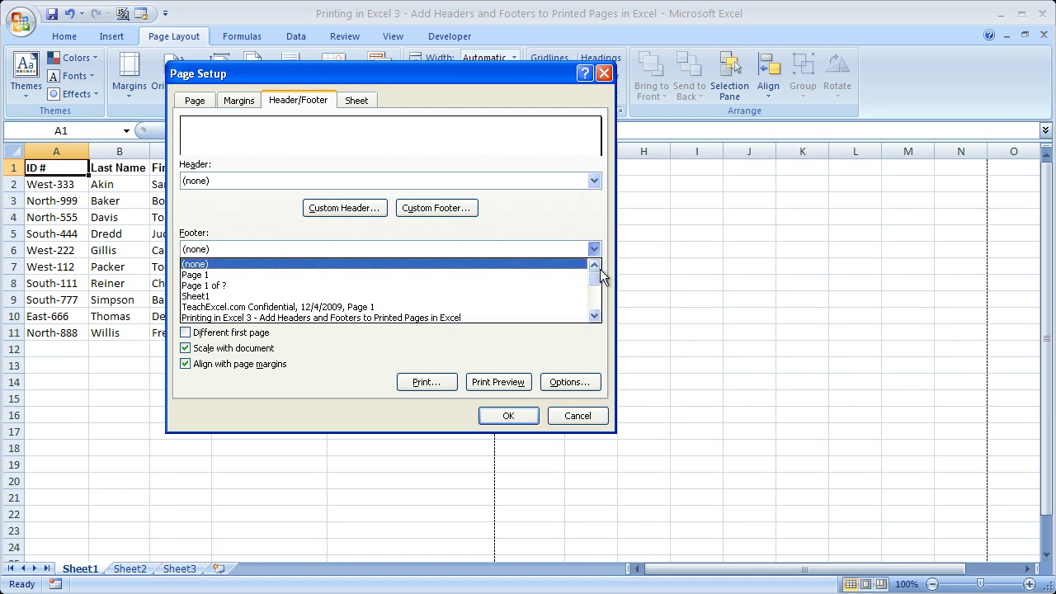
{"action": "left_click", "coordinate": [607, 276]}
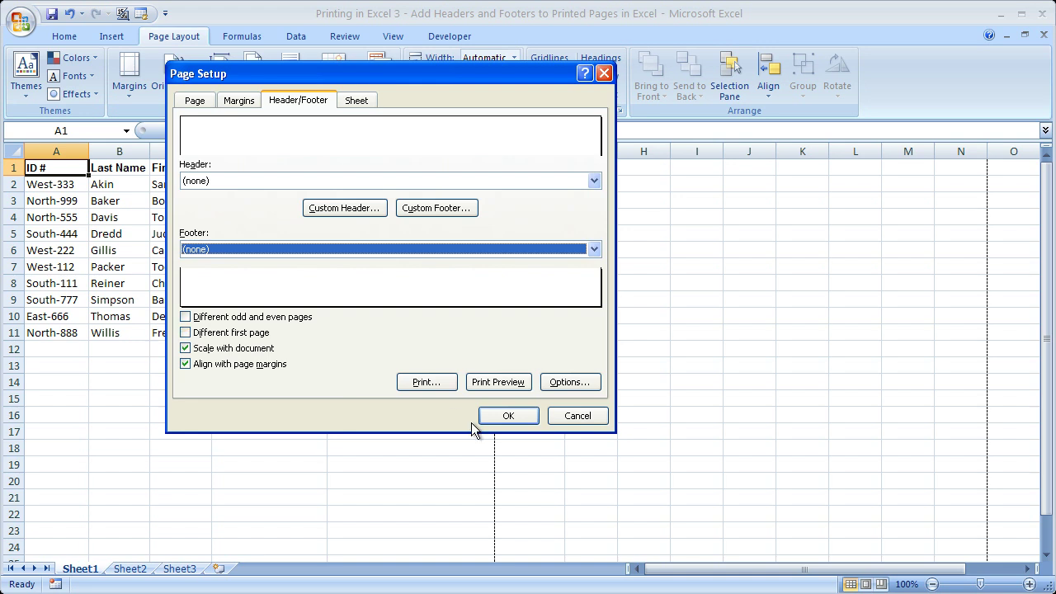
{"action": "left_click", "coordinate": [577, 416]}
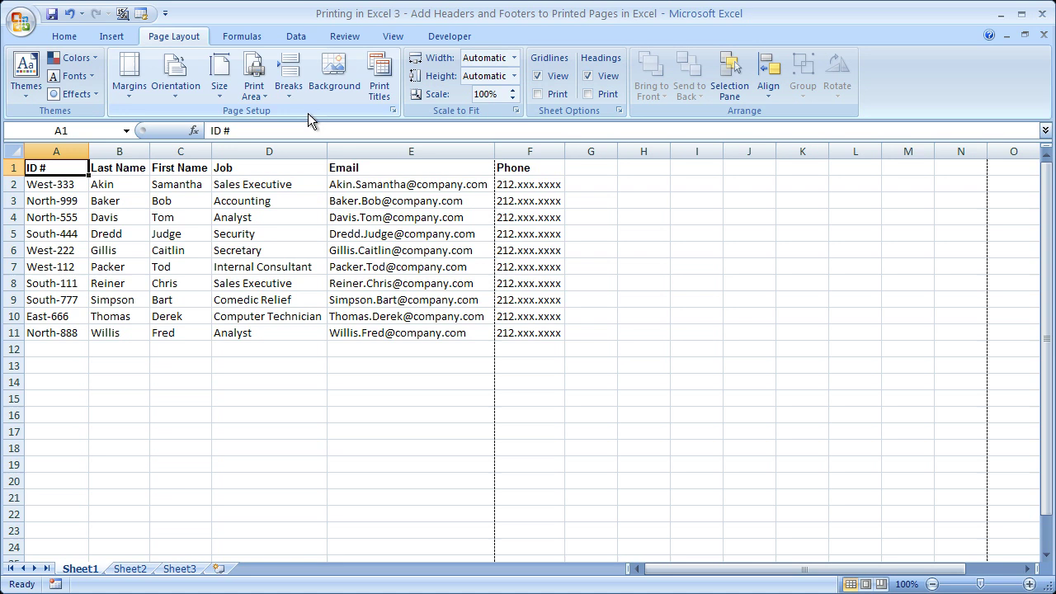
{"action": "left_click", "coordinate": [392, 113]}
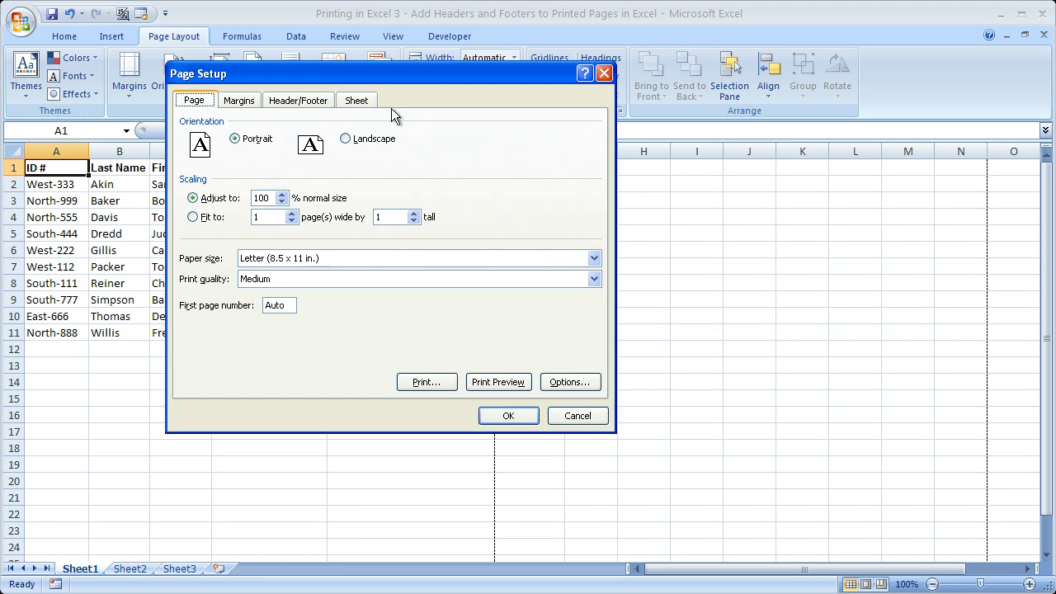
{"action": "left_click", "coordinate": [604, 73]}
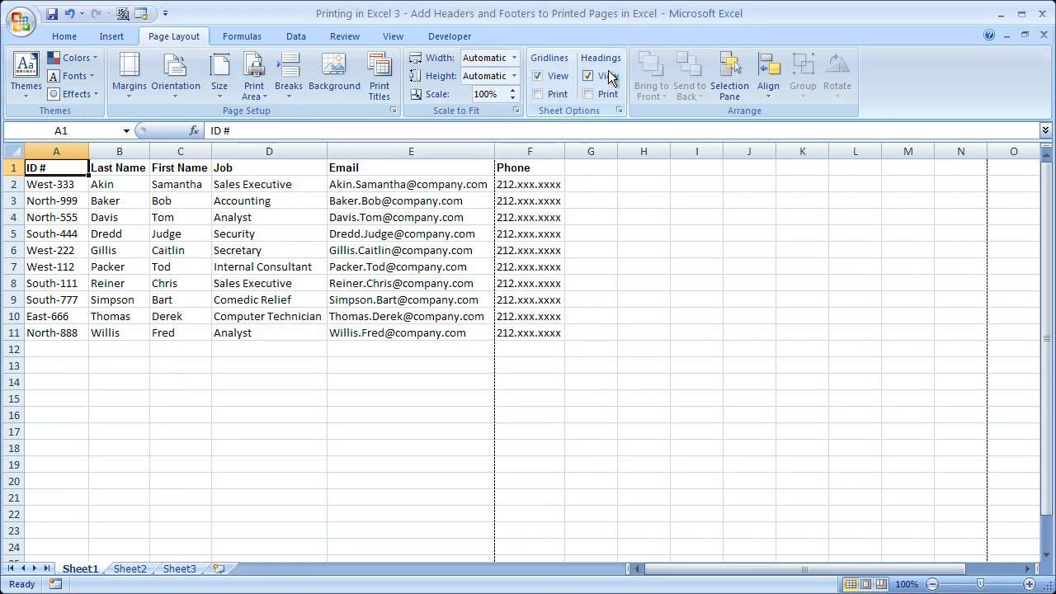
Step: Switch the worksheet to Page Layout view and look over the header and footer areas of the first page
{"action": "left_click", "coordinate": [393, 36]}
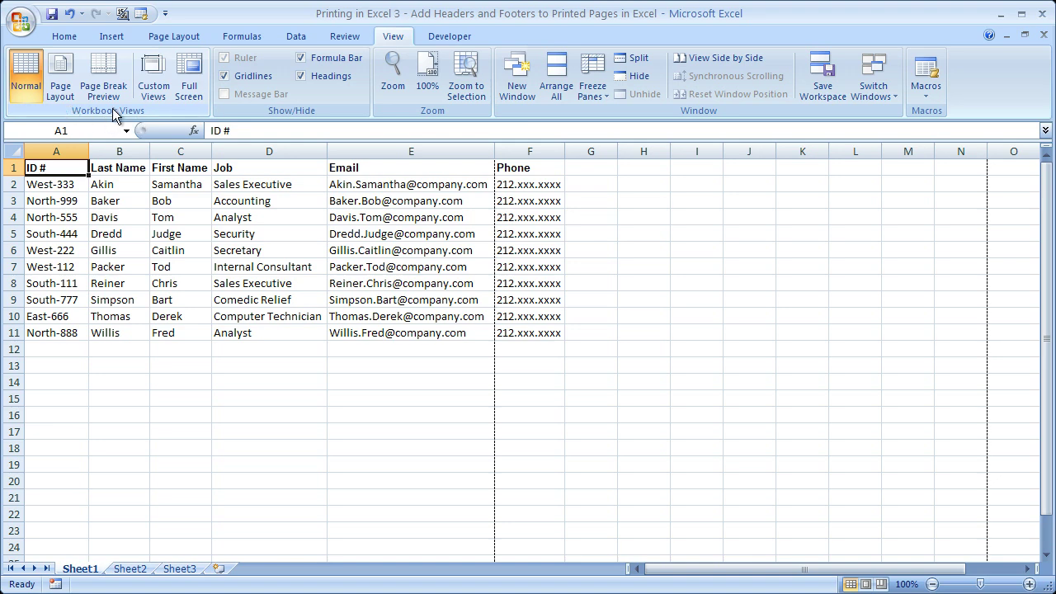
{"action": "left_click", "coordinate": [61, 66]}
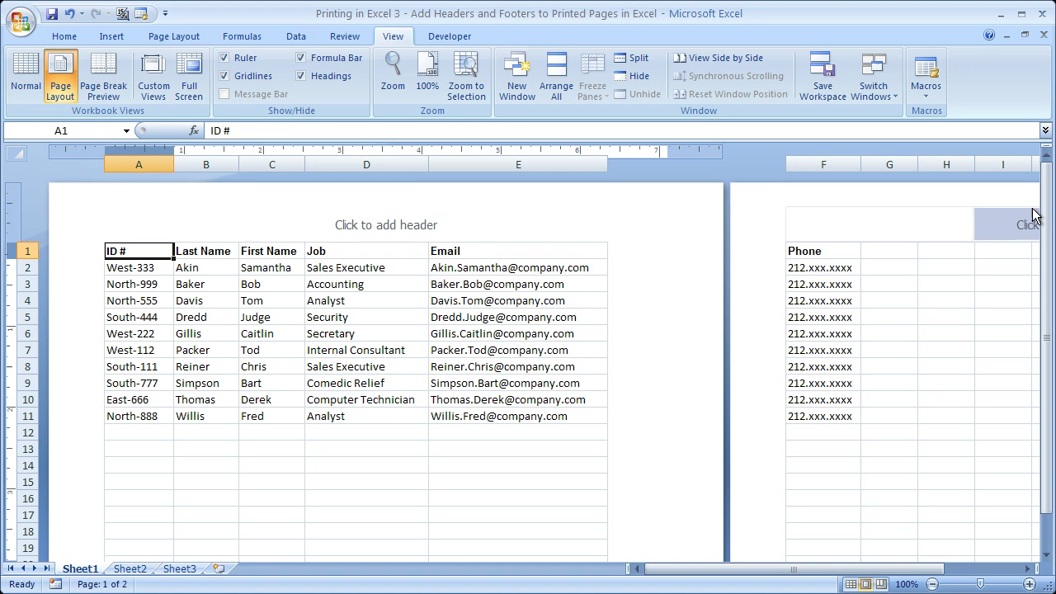
{"action": "mouse_move", "coordinate": [1046, 204]}
{"action": "left_mouse_down"}
{"action": "mouse_move", "coordinate": [1046, 217]}
{"action": "mouse_move", "coordinate": [1046, 192]}
{"action": "left_mouse_up"}
{"action": "left_click", "coordinate": [1046, 557]}
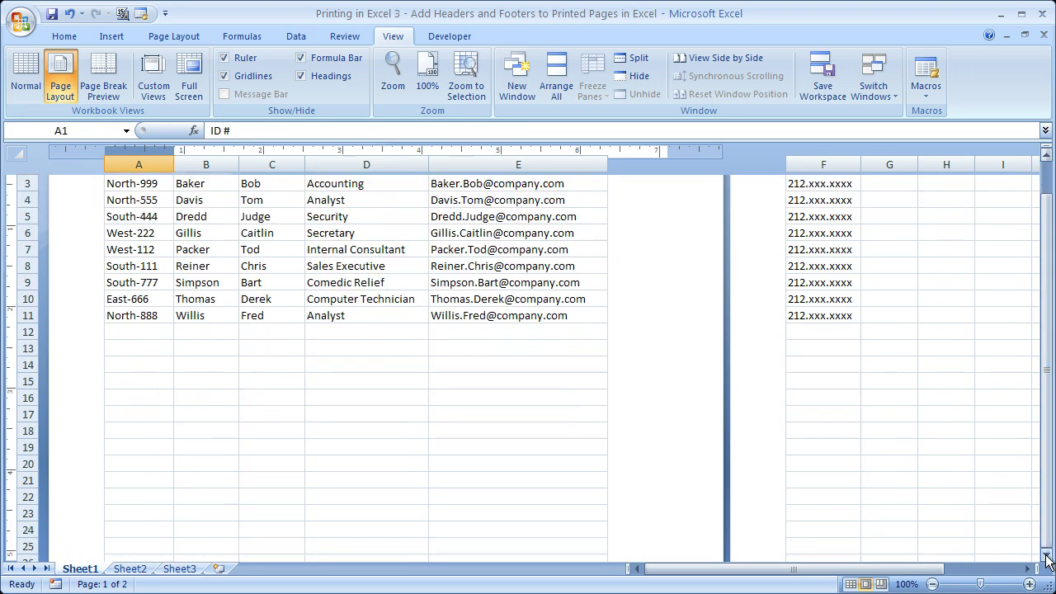
{"action": "left_click_drag", "start_coordinate": [1046, 557], "coordinate": [1046, 558]}
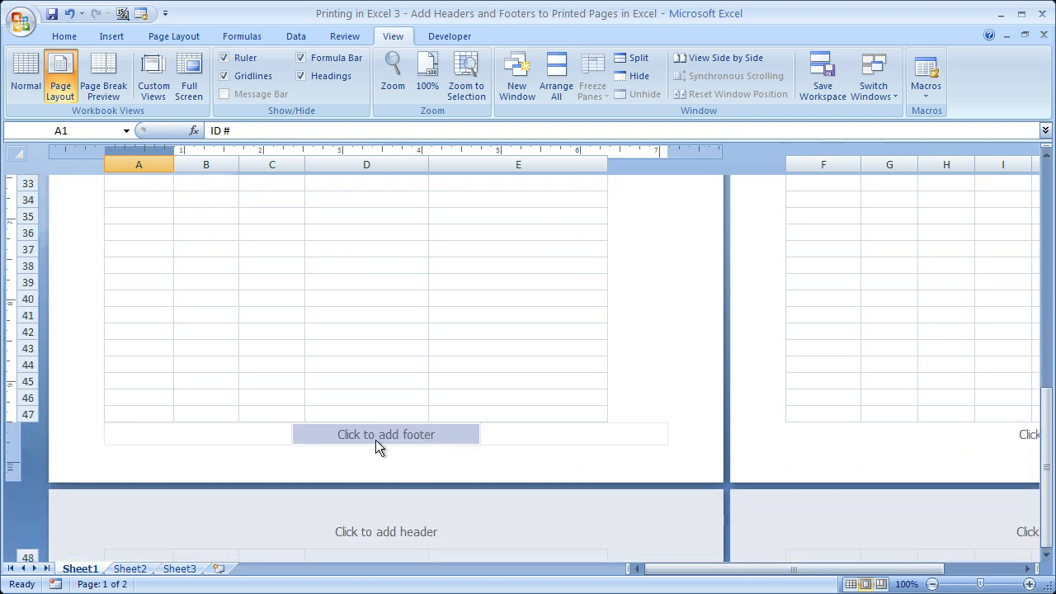
{"action": "left_click_drag", "start_coordinate": [1048, 464], "coordinate": [1047, 248]}
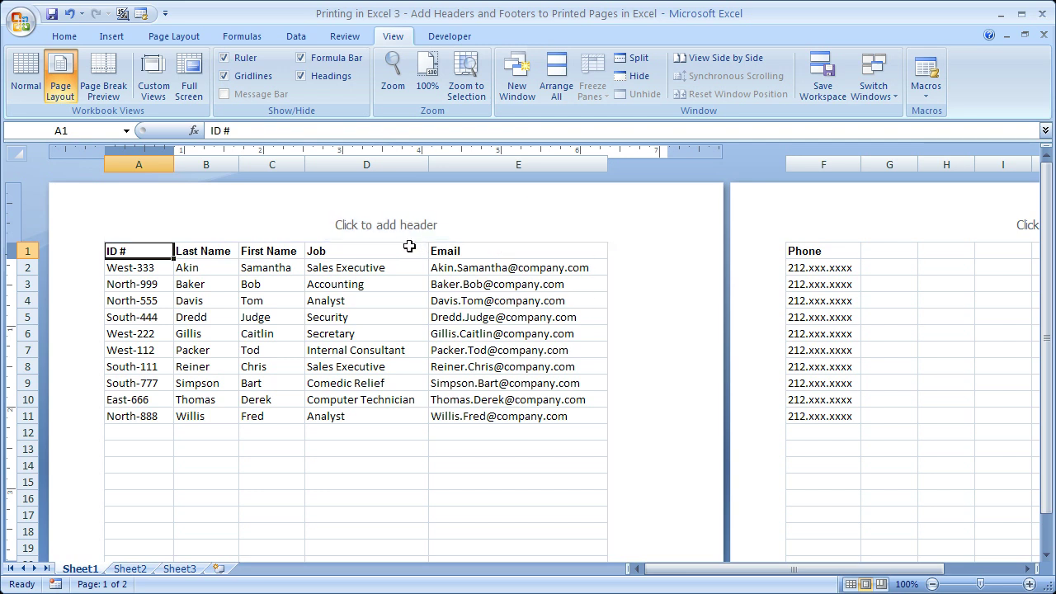
Step: Insert the automatic page number into the center section of the first page's header
{"action": "left_click", "coordinate": [364, 223]}
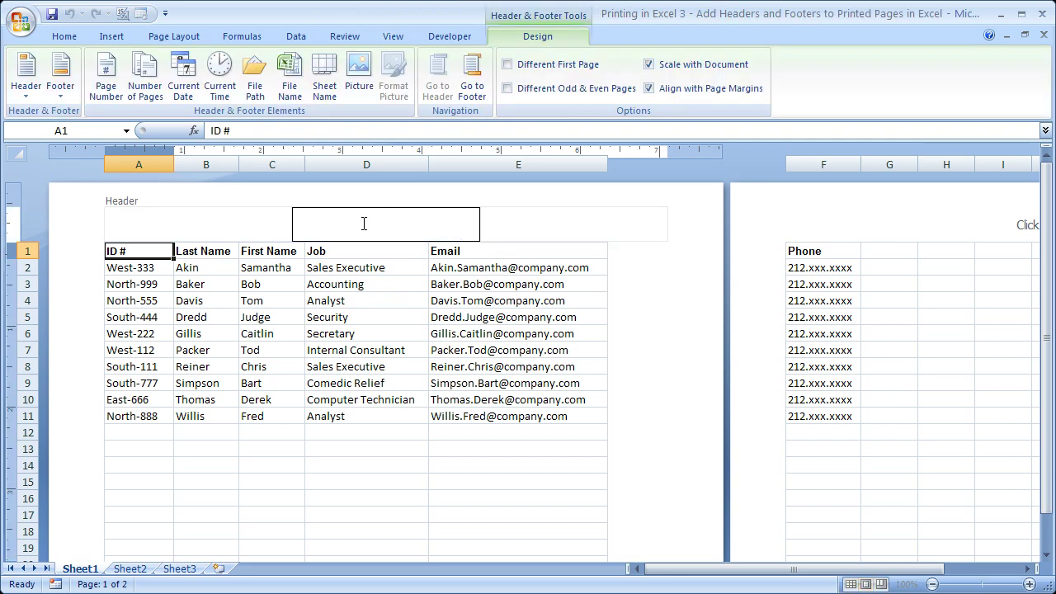
{"action": "left_click", "coordinate": [550, 228]}
{"action": "left_click", "coordinate": [223, 223]}
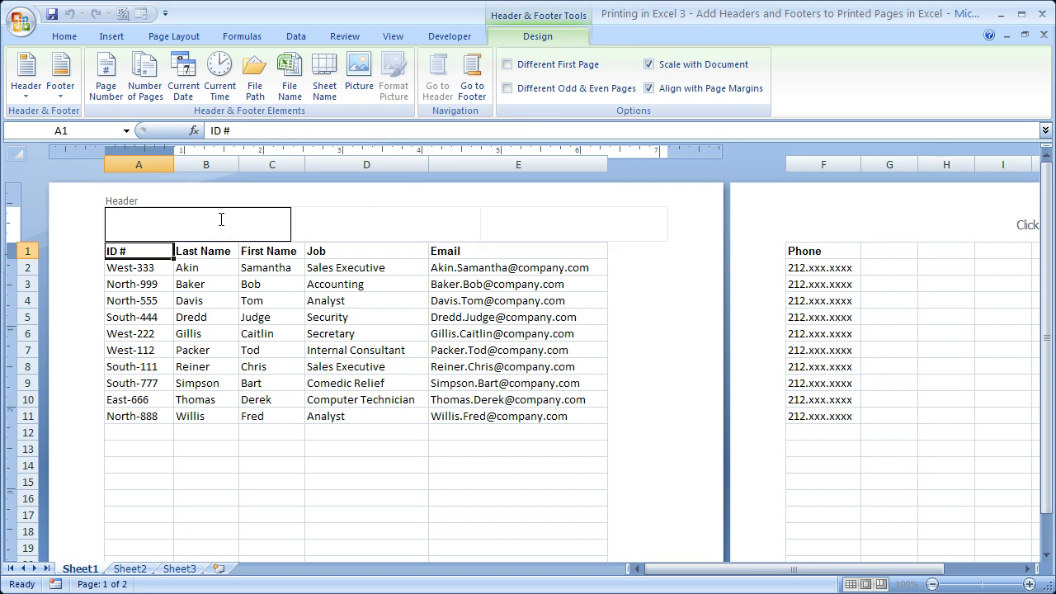
{"action": "left_click", "coordinate": [503, 215]}
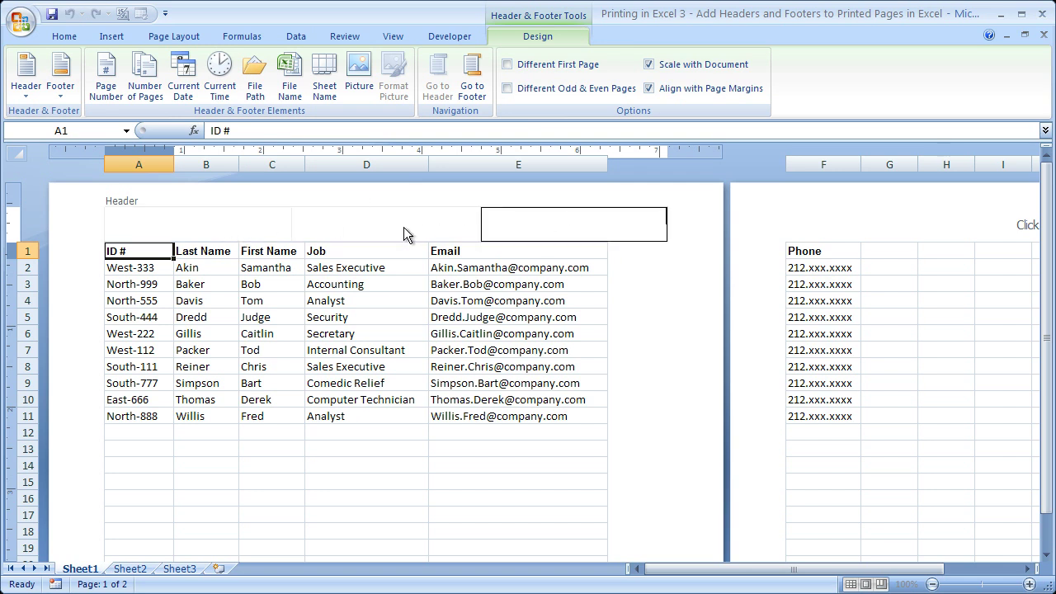
{"action": "left_click", "coordinate": [403, 225]}
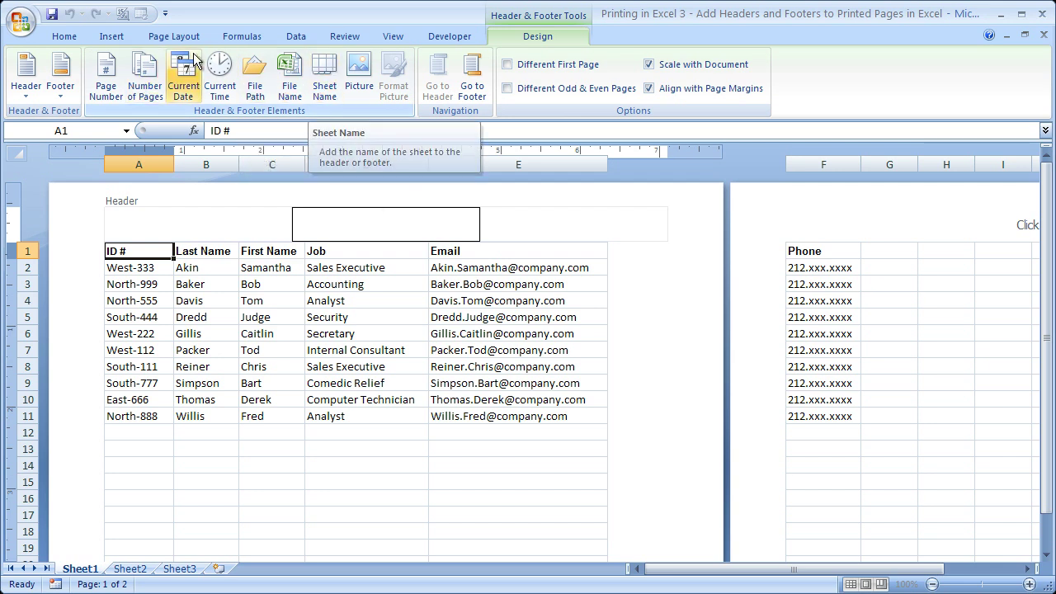
{"action": "left_click", "coordinate": [114, 73]}
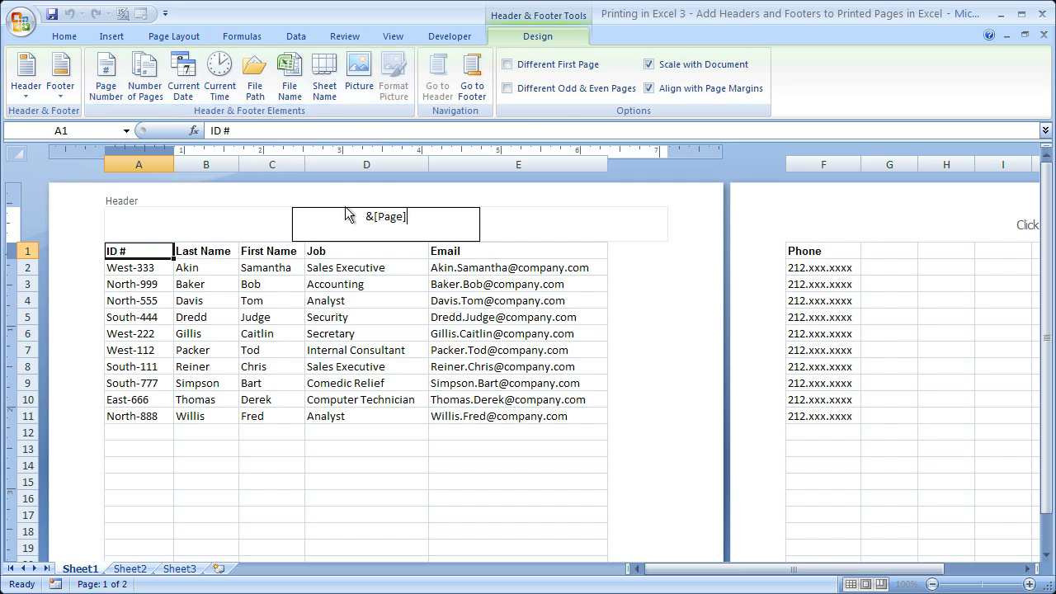
Step: Insert the number of pages into the right section of the header and finish editing the header
{"action": "left_click", "coordinate": [544, 216]}
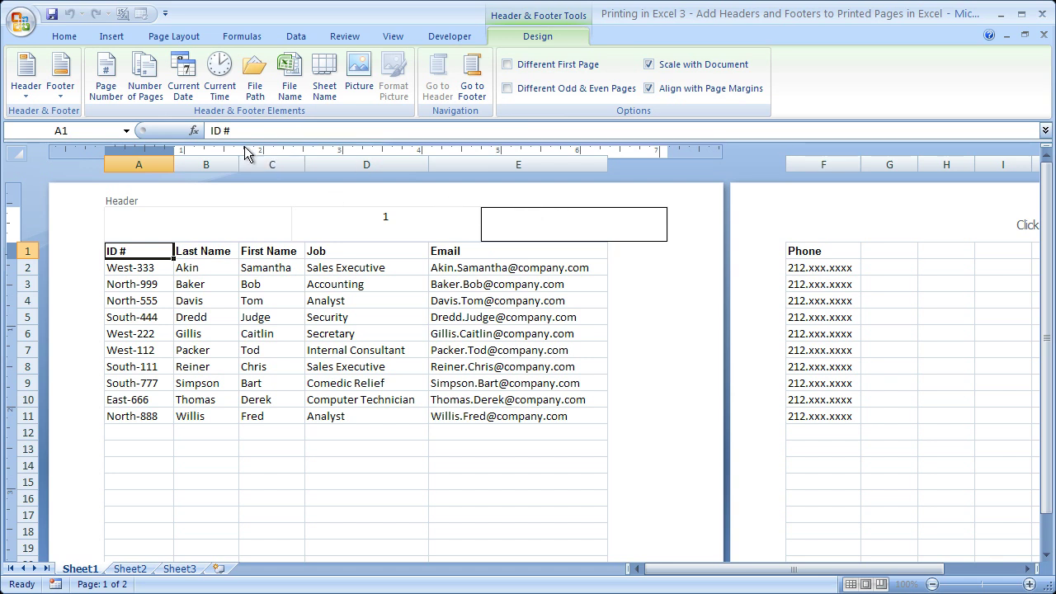
{"action": "left_click", "coordinate": [130, 78]}
{"action": "left_click", "coordinate": [657, 320]}
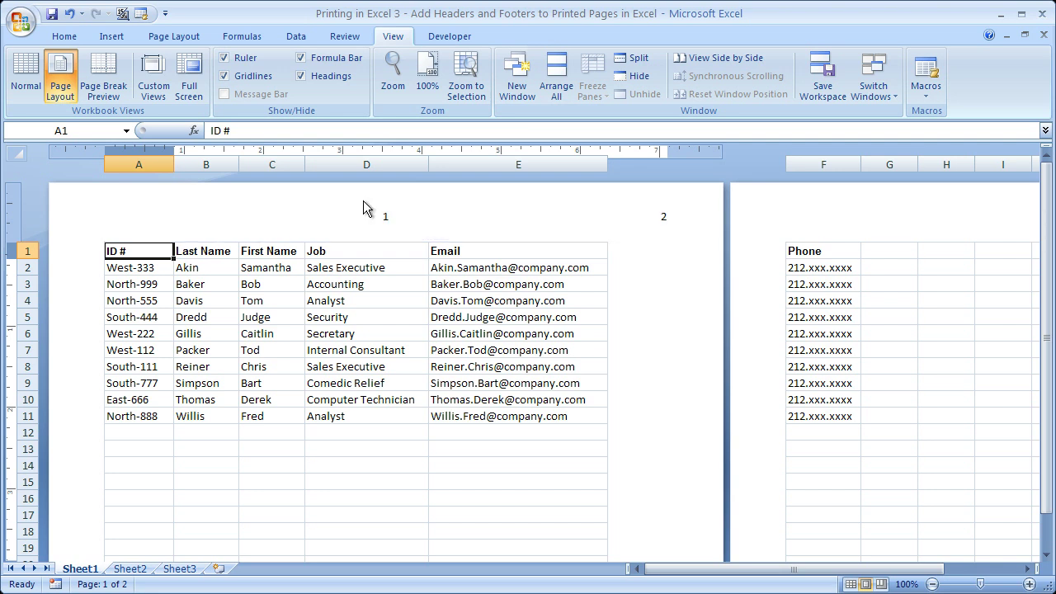
Step: Add the label "Total Pages: " in front of the page count code in the right header section
{"action": "left_click", "coordinate": [654, 230]}
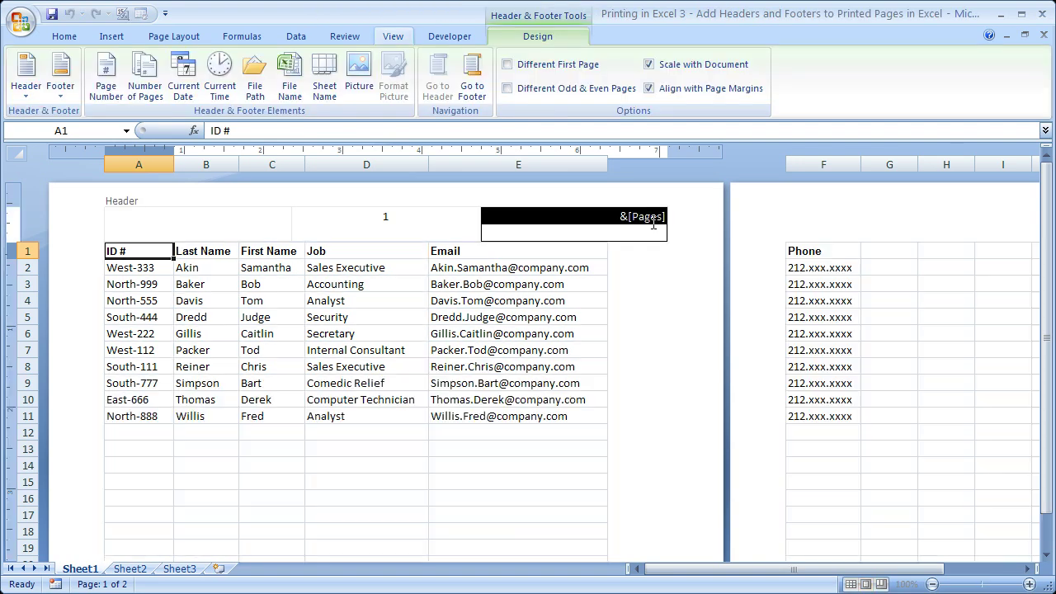
{"action": "left_click", "coordinate": [619, 219]}
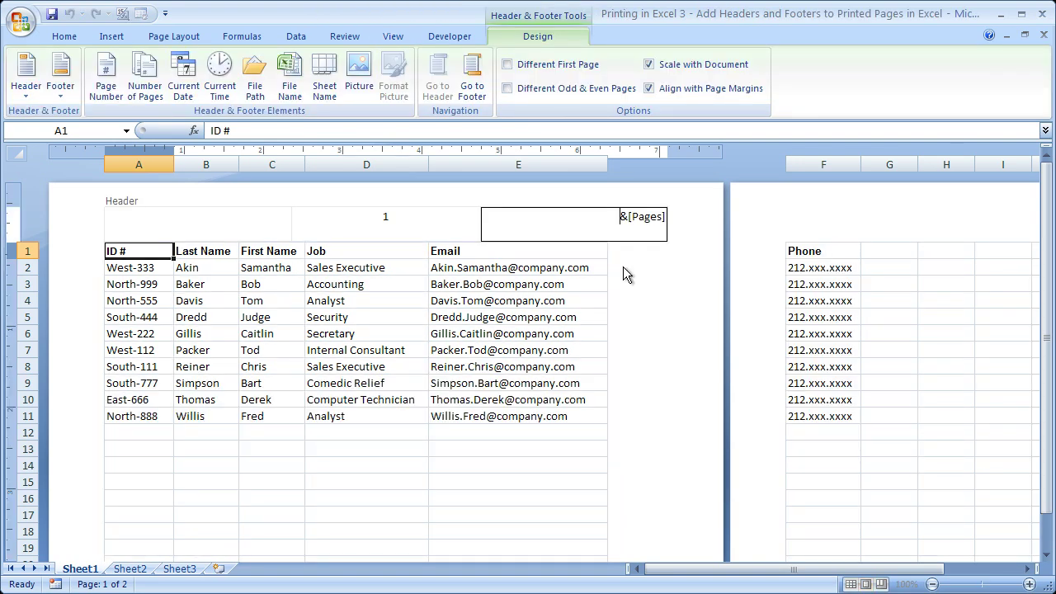
{"action": "type", "text": "Total Page:"}
{"action": "key", "text": "Left"}
{"action": "key", "text": "Left"}
{"action": "type", "text": "s"}
{"action": "left_click", "coordinate": [666, 312]}
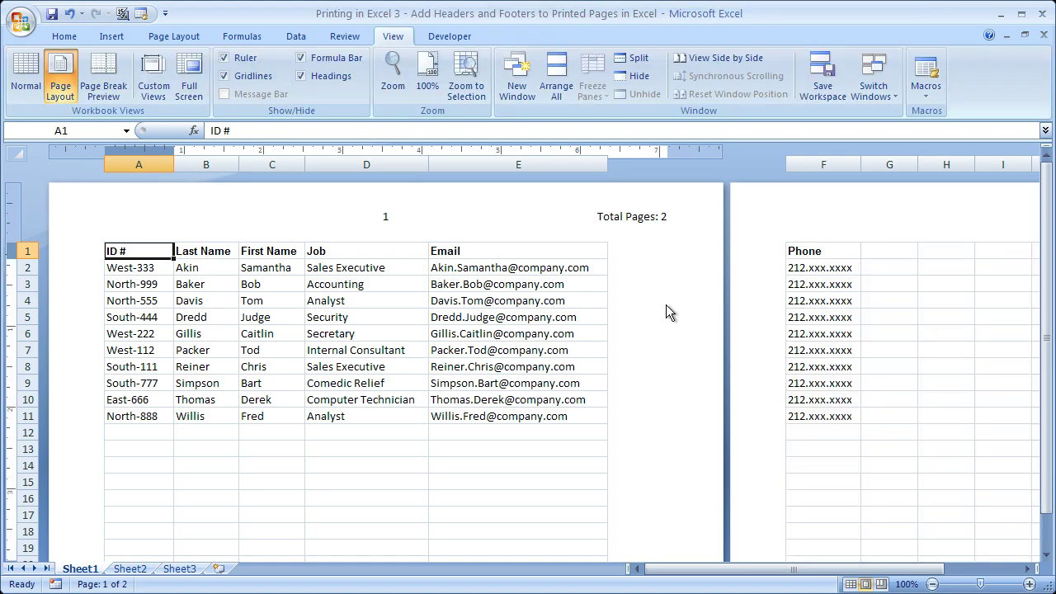
Step: Add the word "Page " in front of the page number code in the center header section
{"action": "left_click", "coordinate": [386, 216]}
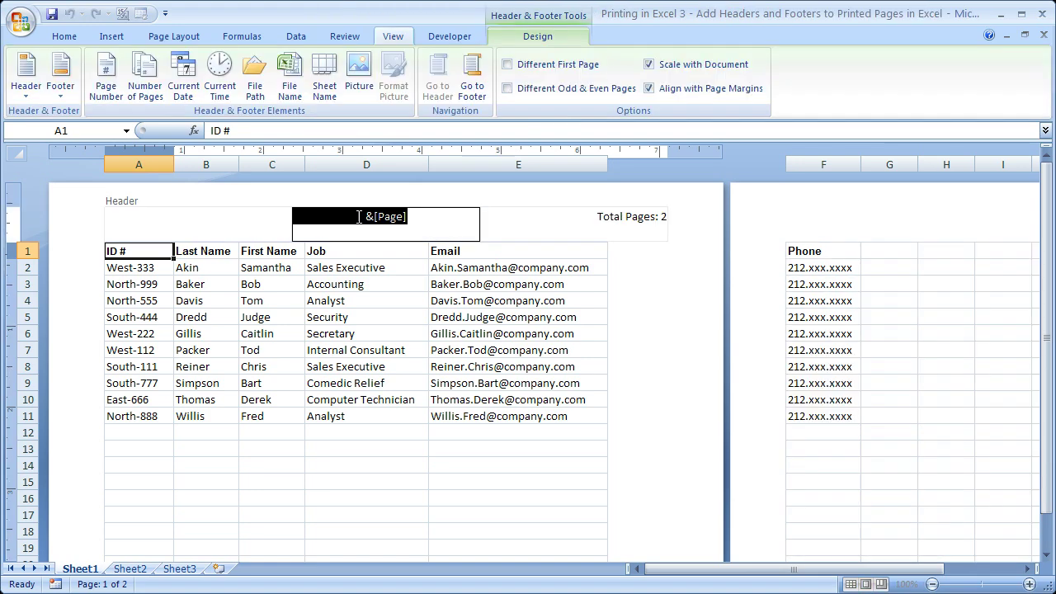
{"action": "left_click", "coordinate": [353, 216]}
{"action": "type", "text": "Page"}
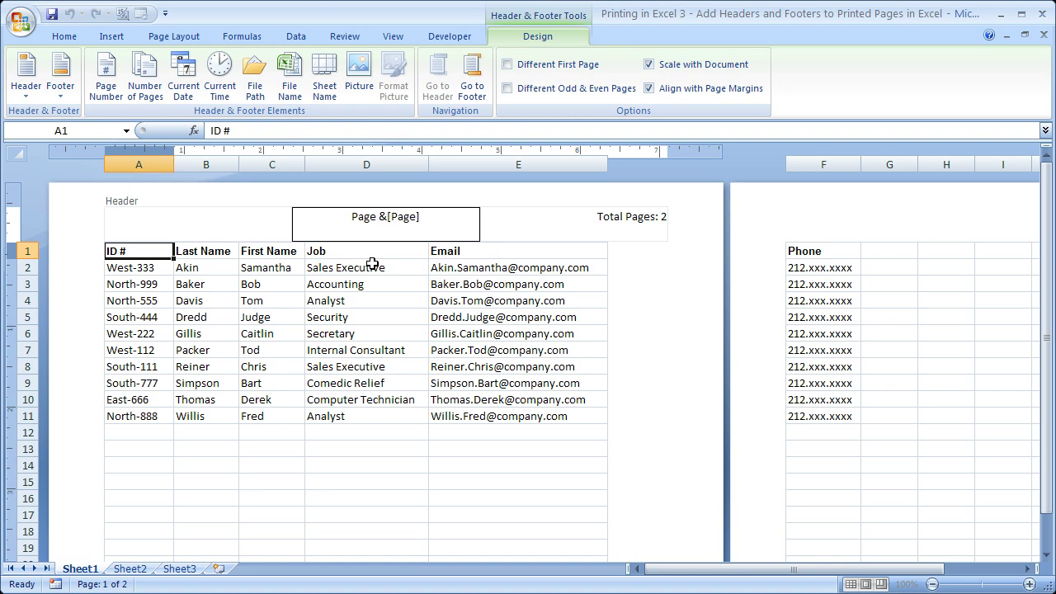
{"action": "left_click", "coordinate": [673, 298]}
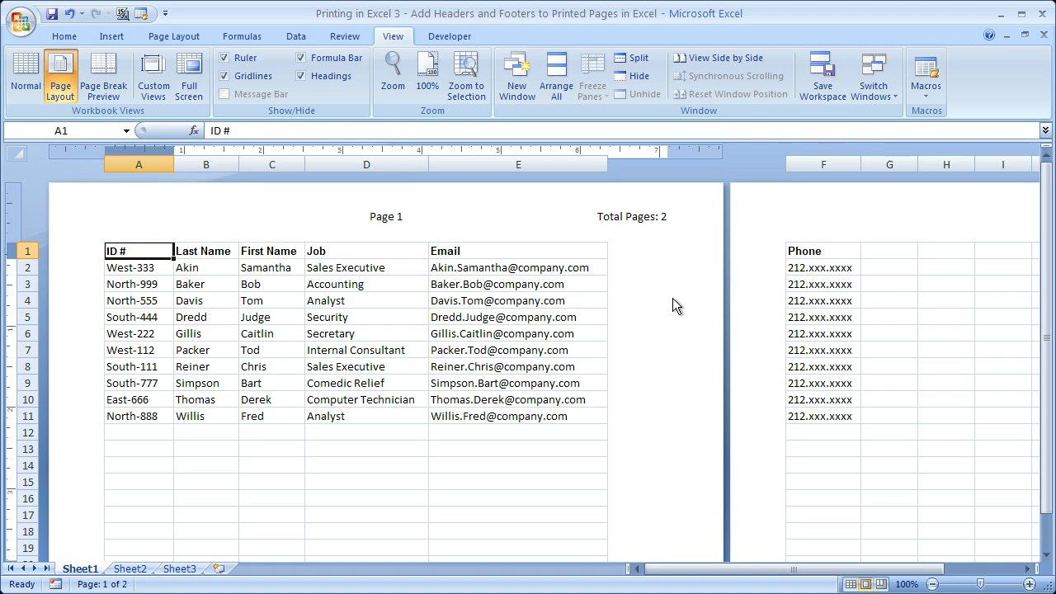
{"action": "left_click", "coordinate": [627, 228]}
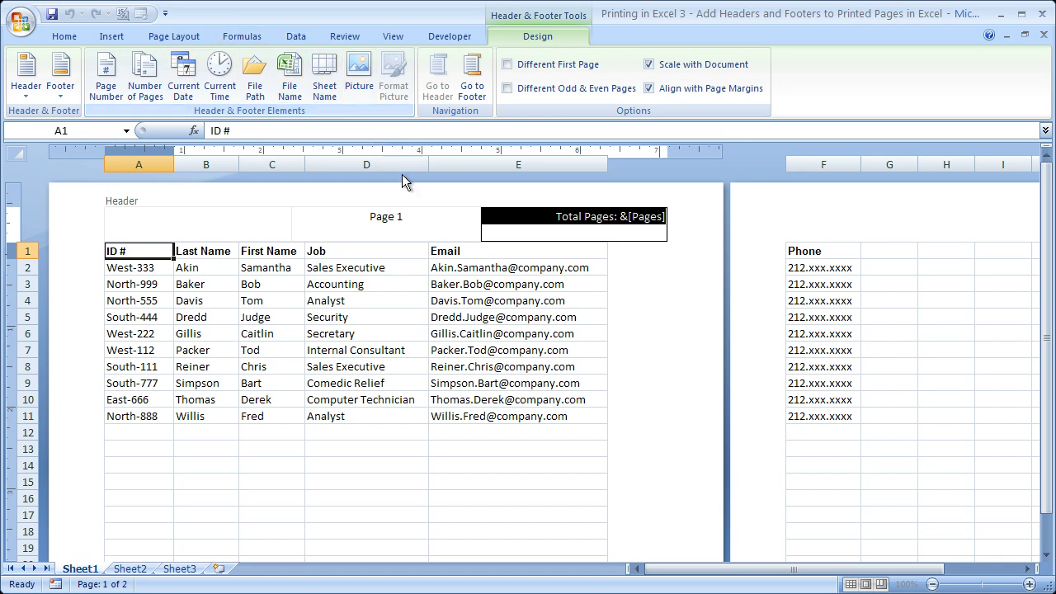
{"action": "left_click", "coordinate": [409, 216]}
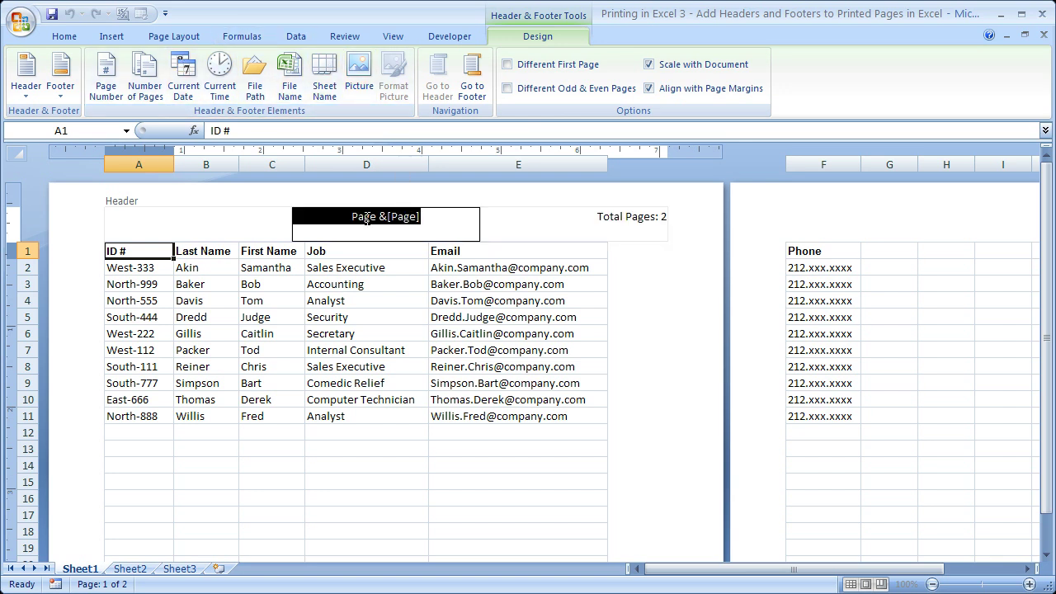
{"action": "left_click", "coordinate": [420, 216]}
{"action": "left_click_drag", "start_coordinate": [420, 216], "coordinate": [379, 217]}
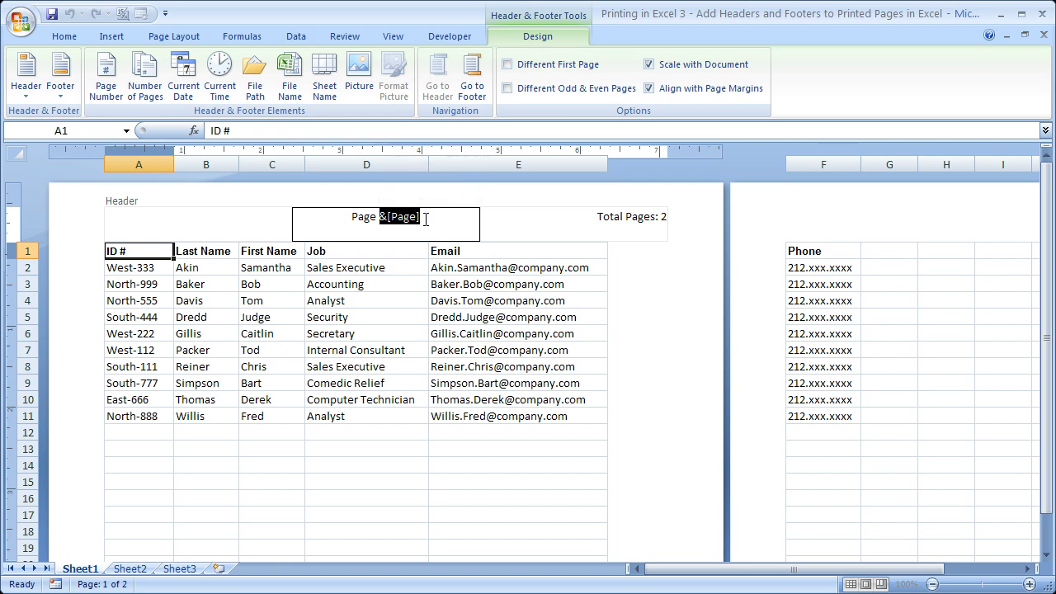
{"action": "left_click", "coordinate": [632, 291]}
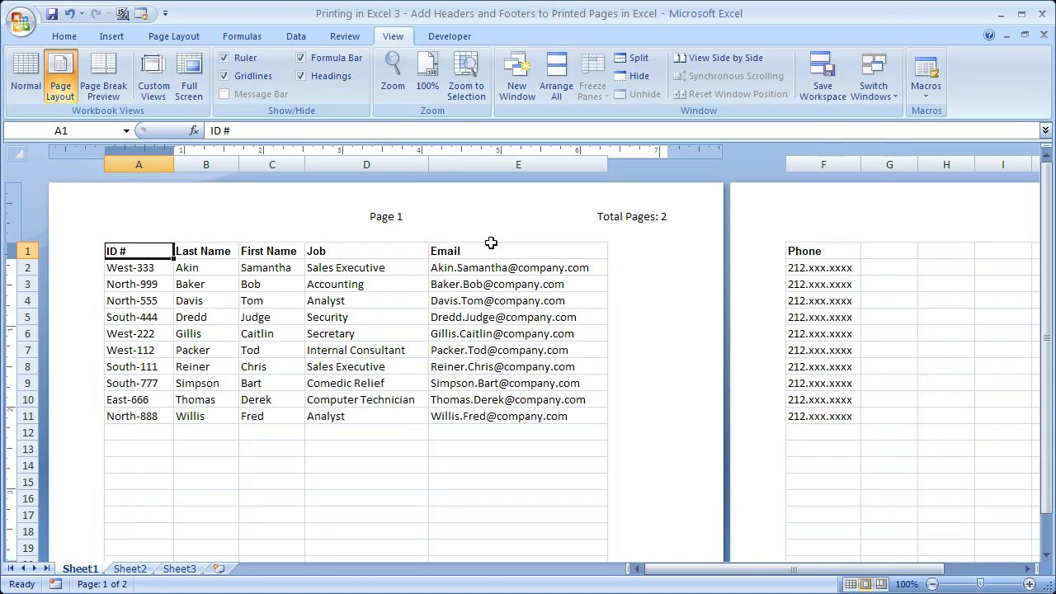
Step: Try the Different First Page and Different Odd & Even Pages options on the header, switching each one back off
{"action": "left_click", "coordinate": [572, 226]}
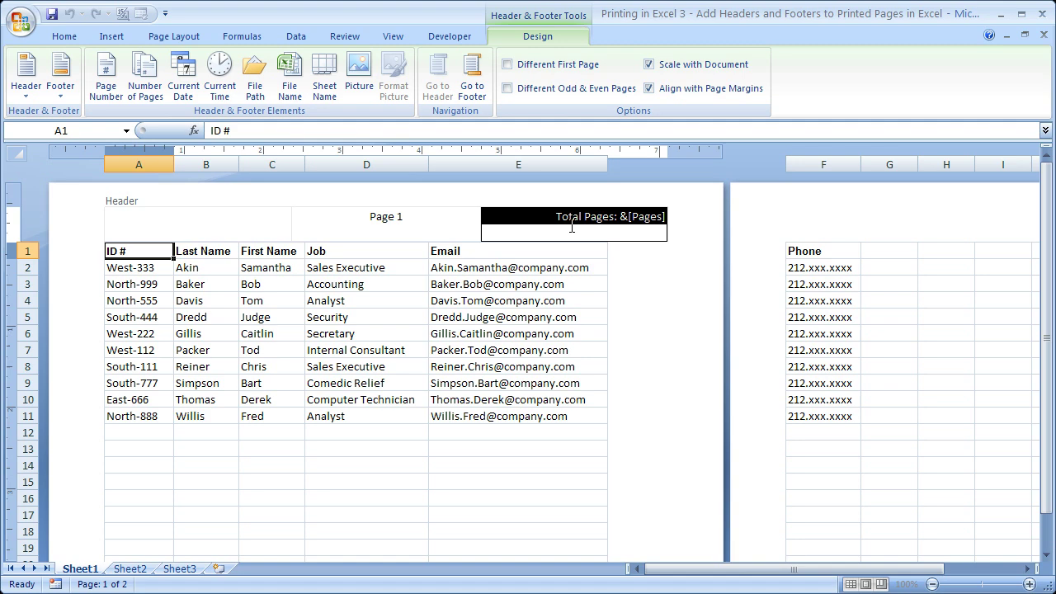
{"action": "left_click", "coordinate": [649, 316]}
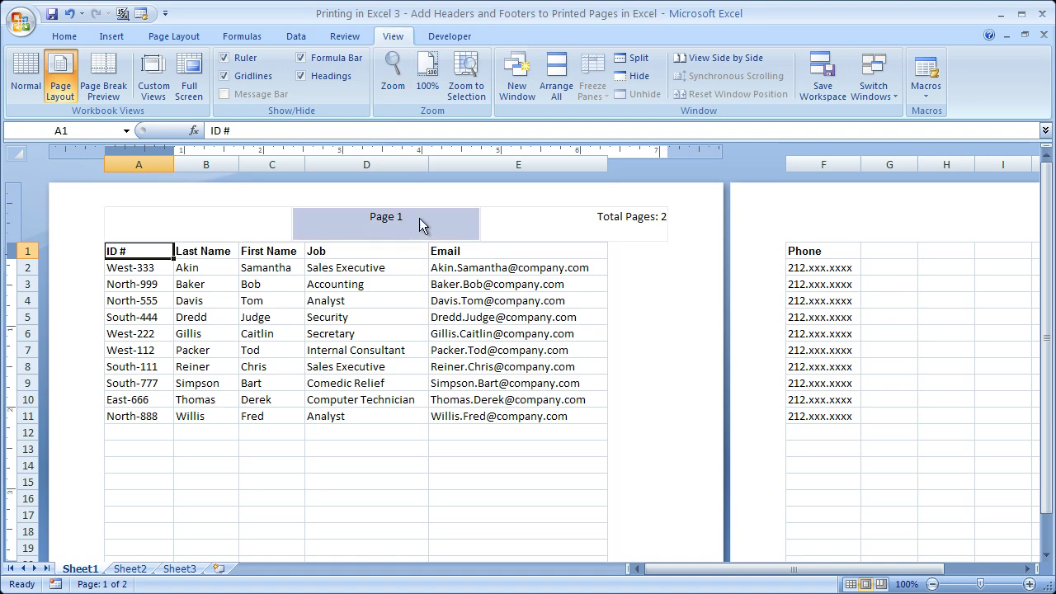
{"action": "left_click", "coordinate": [512, 225]}
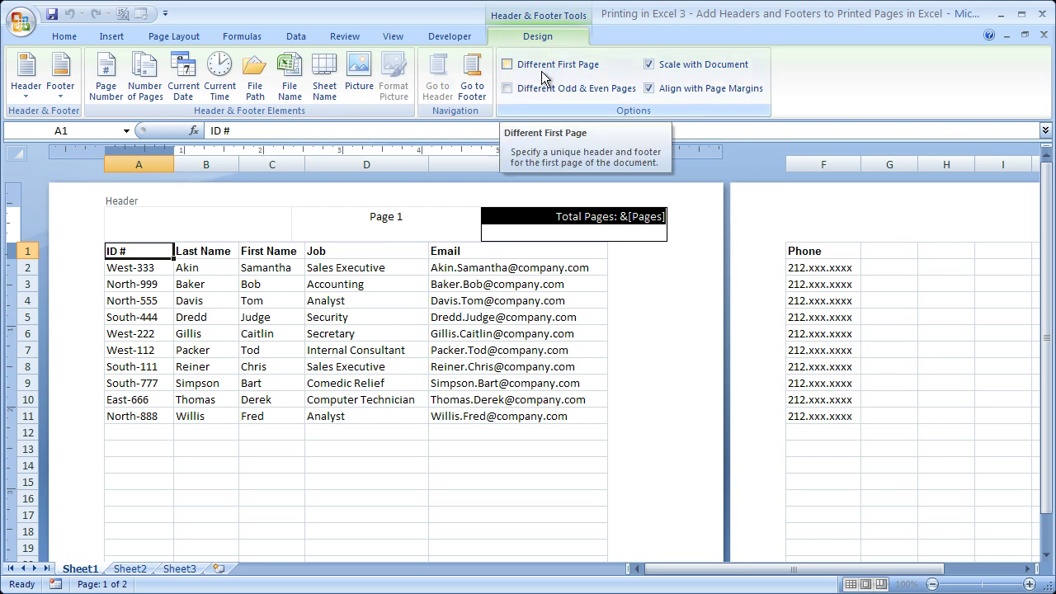
{"action": "left_click", "coordinate": [507, 65]}
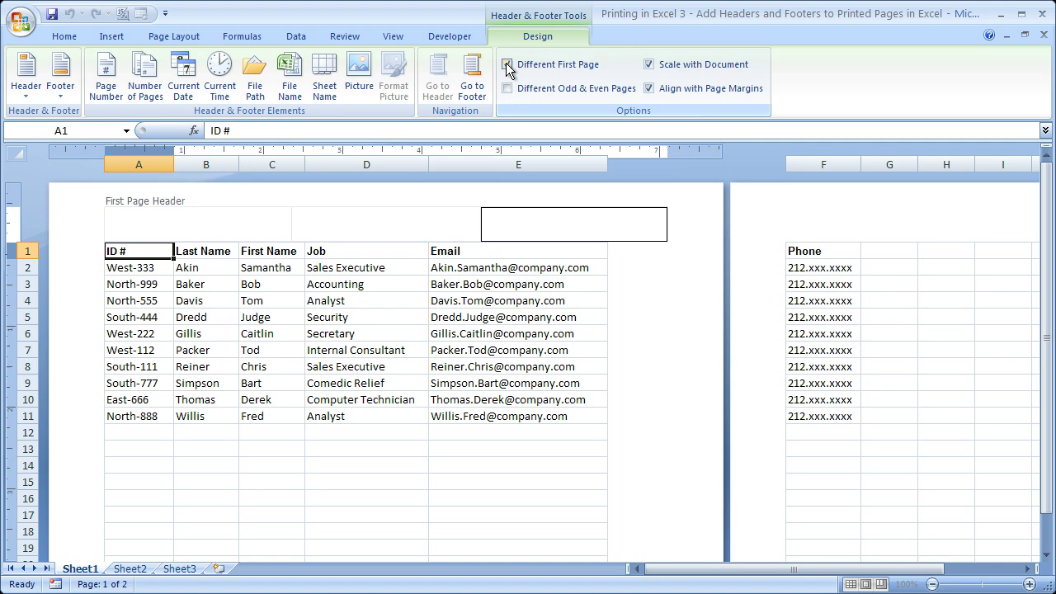
{"action": "left_click", "coordinate": [507, 65]}
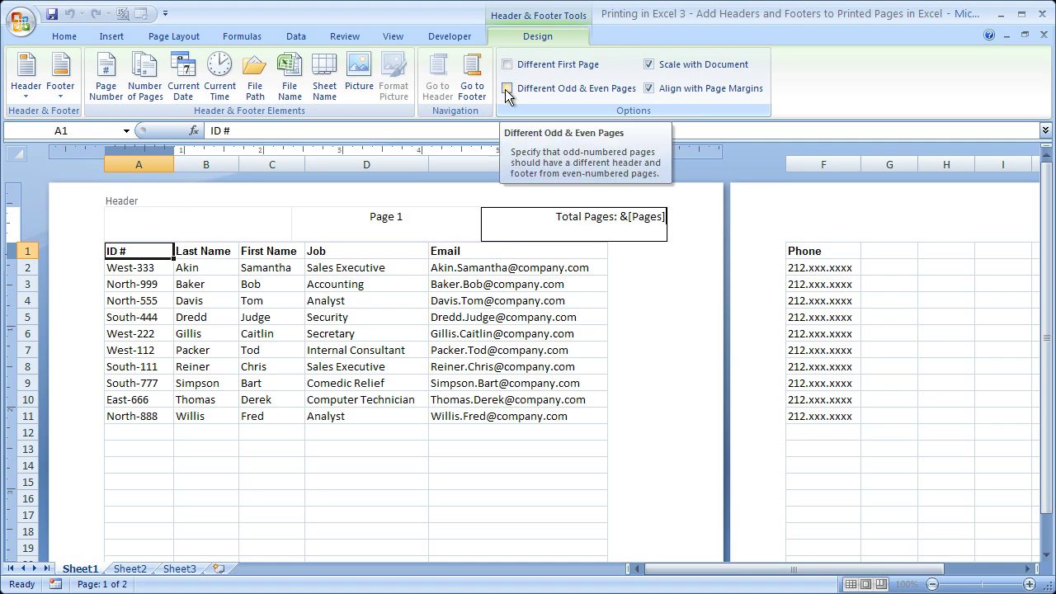
{"action": "left_click", "coordinate": [508, 89]}
{"action": "left_click", "coordinate": [508, 89]}
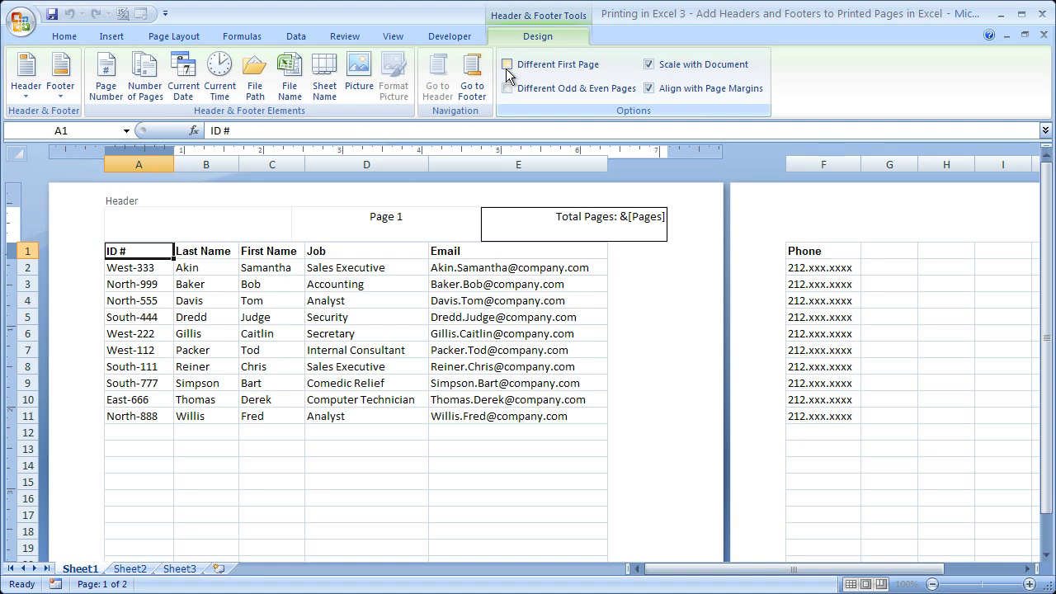
Step: Try the header's Different First Page and Scale with Document options, restoring each to its original setting
{"action": "left_click", "coordinate": [508, 66]}
{"action": "left_click", "coordinate": [507, 66]}
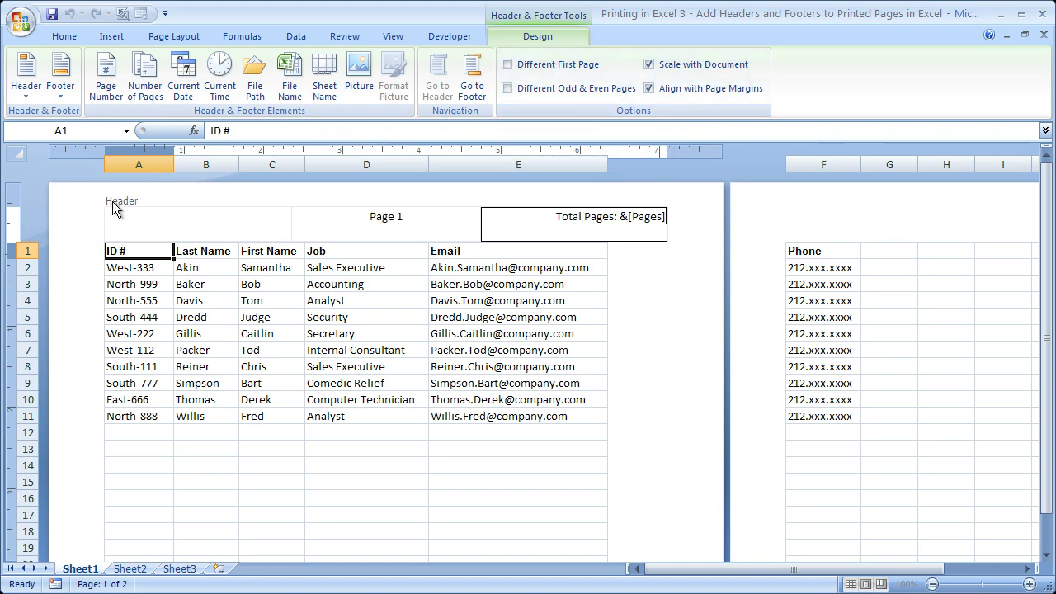
{"action": "left_click", "coordinate": [507, 64]}
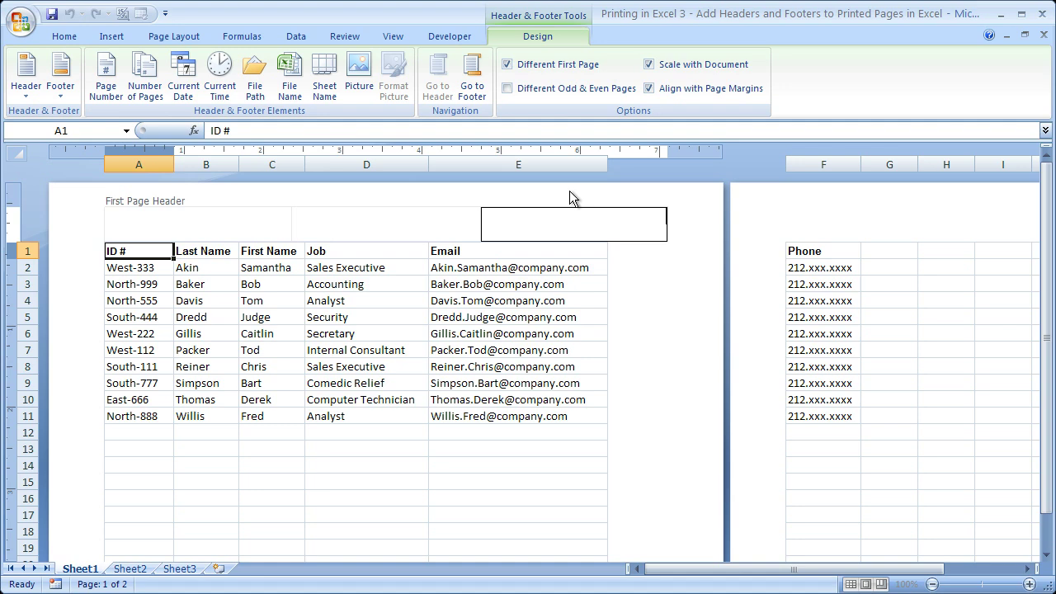
{"action": "left_click", "coordinate": [507, 64]}
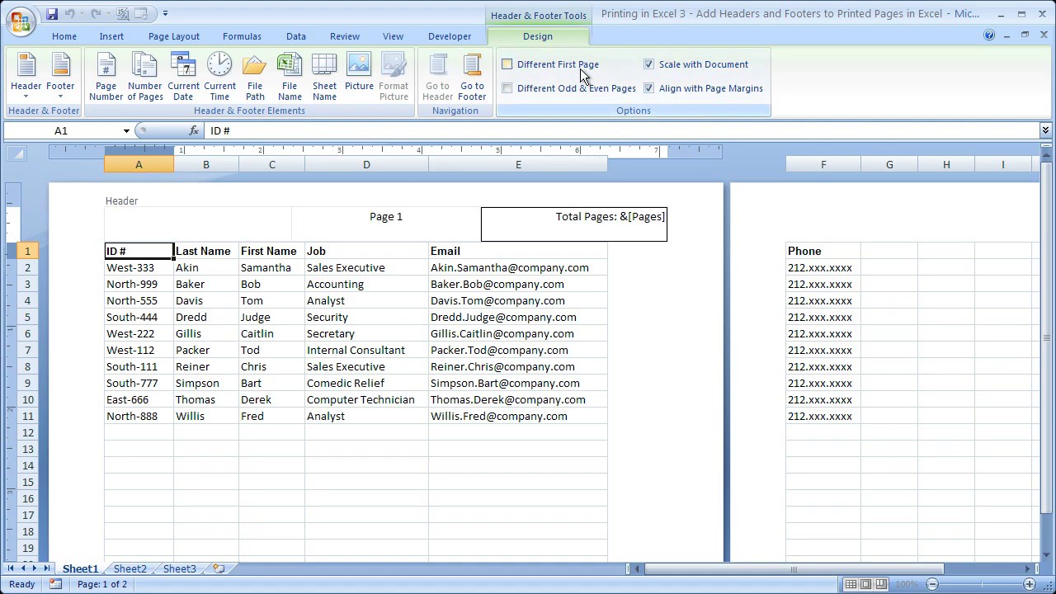
{"action": "left_click", "coordinate": [649, 68]}
{"action": "left_click", "coordinate": [648, 64]}
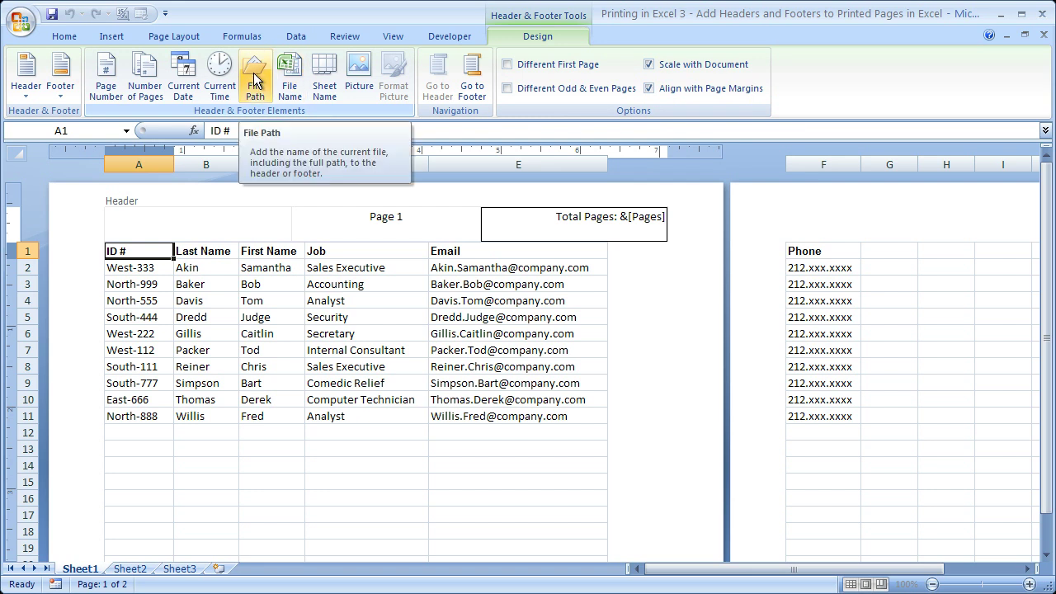
Step: Insert the current time followed by the current date into the left section of the first page's header
{"action": "left_click", "coordinate": [223, 217]}
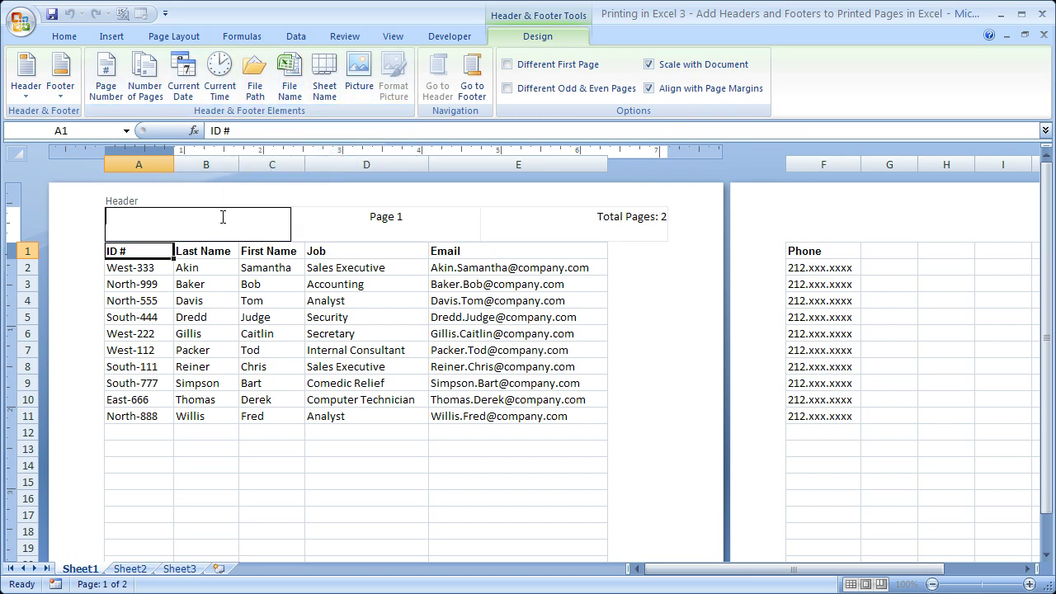
{"action": "left_click", "coordinate": [219, 72]}
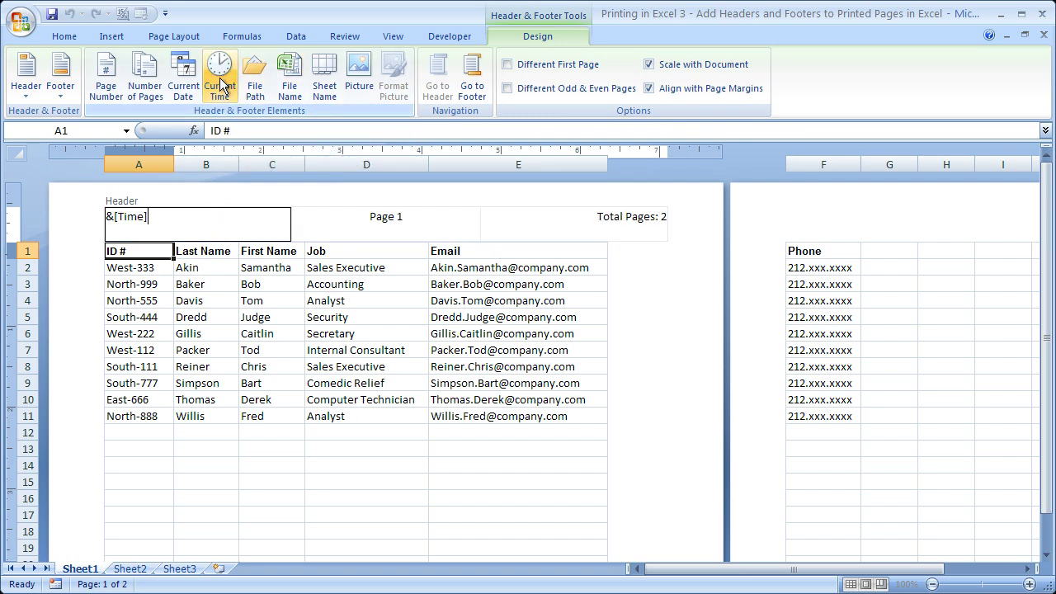
{"action": "left_click", "coordinate": [80, 328]}
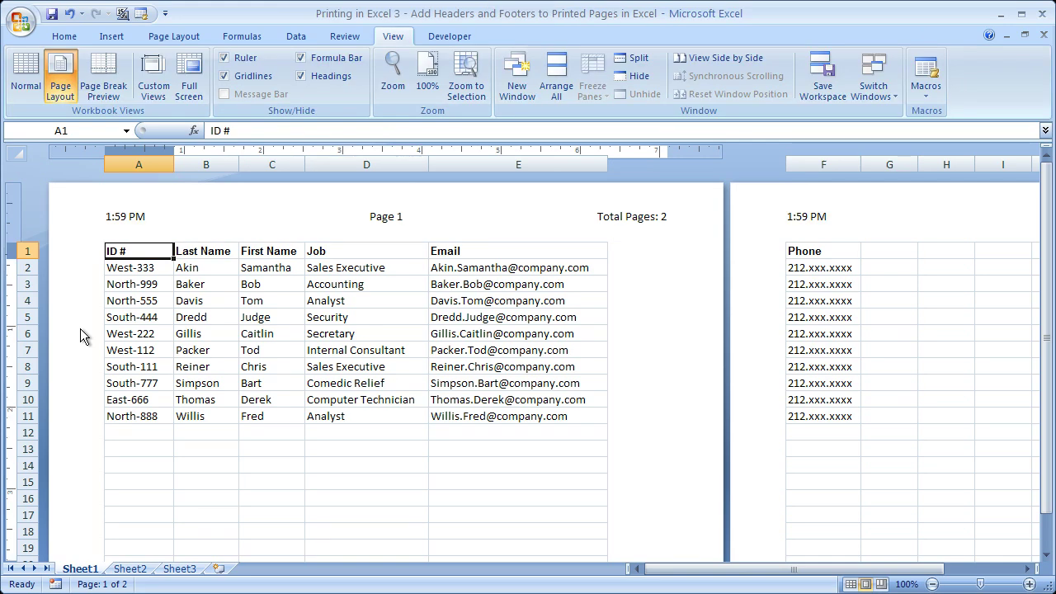
{"action": "left_click", "coordinate": [167, 215]}
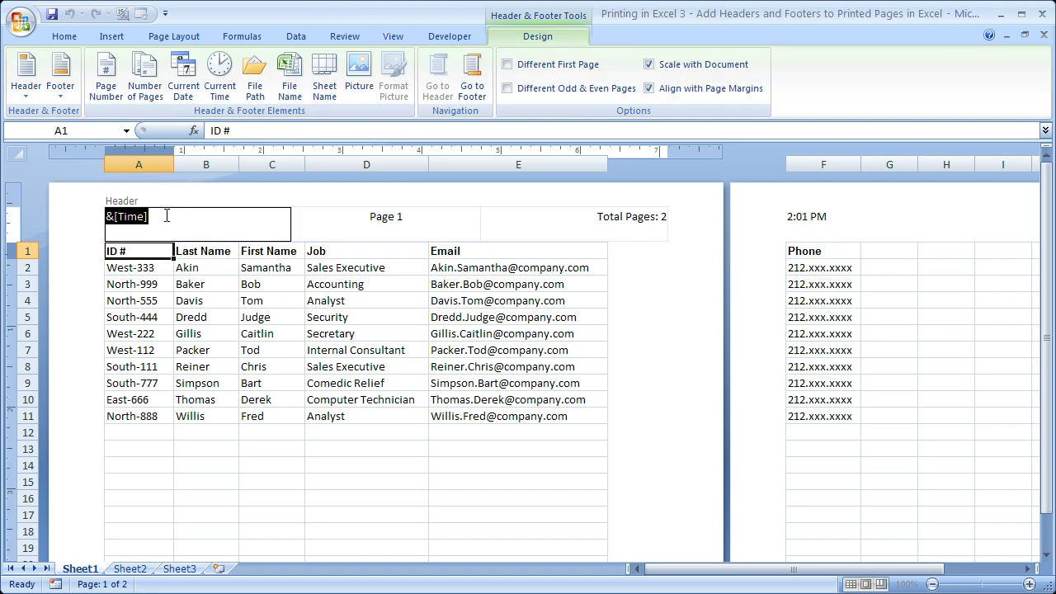
{"action": "left_click", "coordinate": [166, 216]}
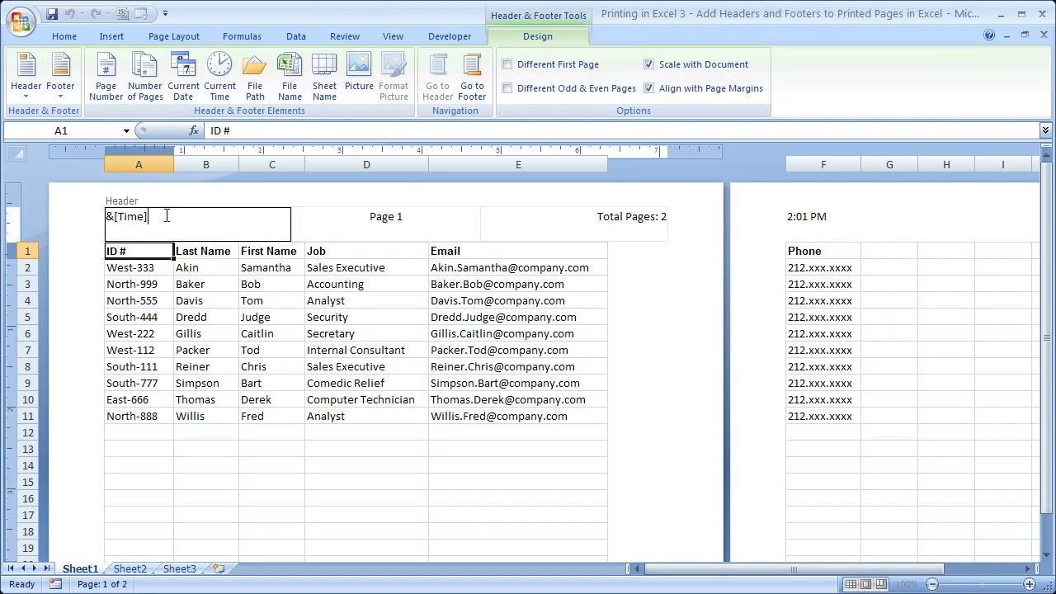
{"action": "left_click", "coordinate": [183, 79]}
Step: Go to the page footer, look through its left, center and right sections, and return to the header
{"action": "left_click", "coordinate": [472, 70]}
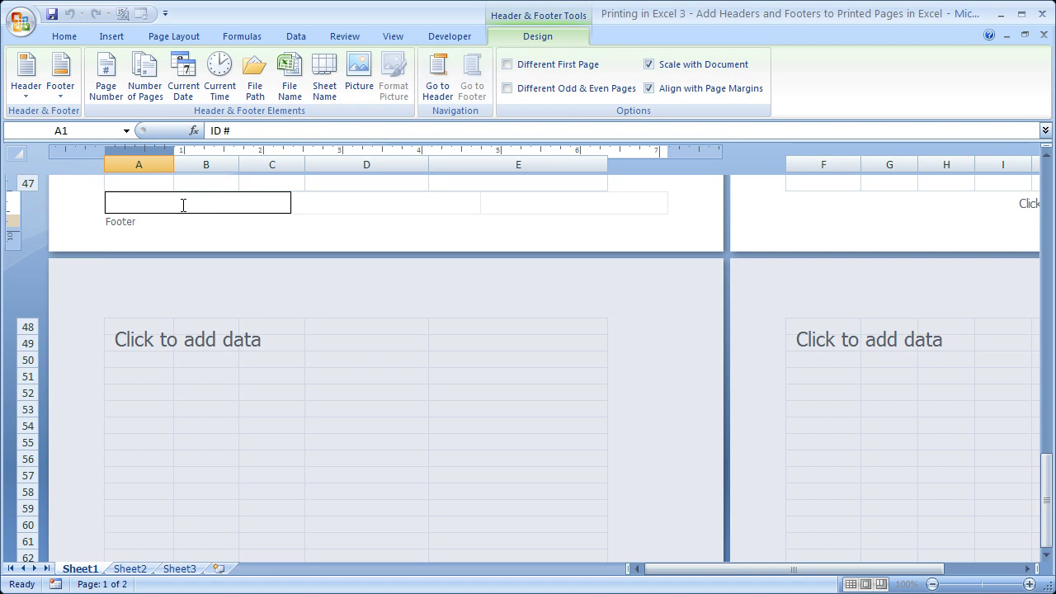
{"action": "left_click", "coordinate": [331, 199]}
{"action": "left_click", "coordinate": [514, 200]}
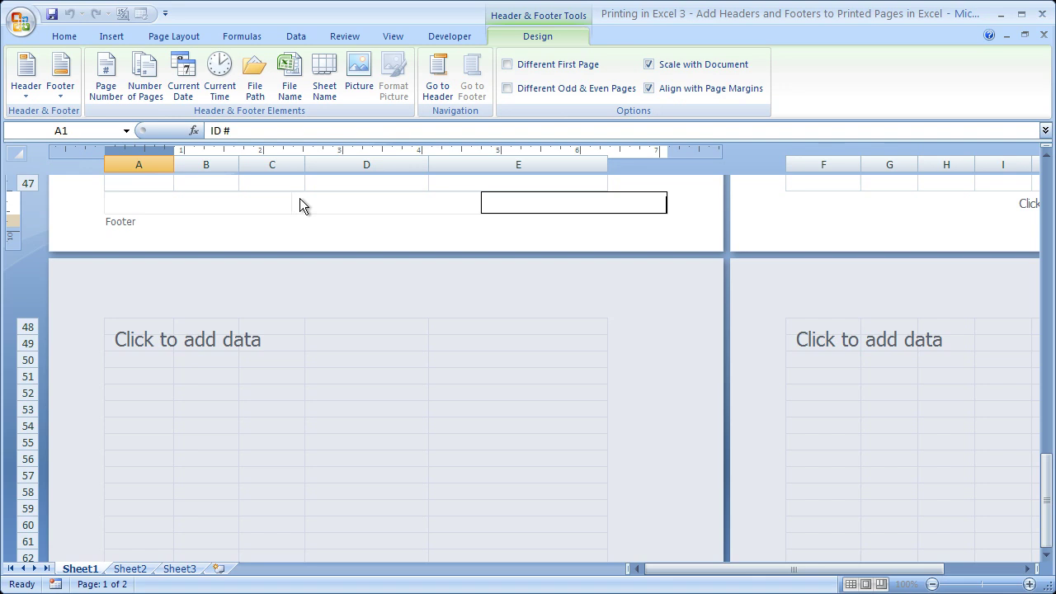
{"action": "left_click", "coordinate": [434, 88]}
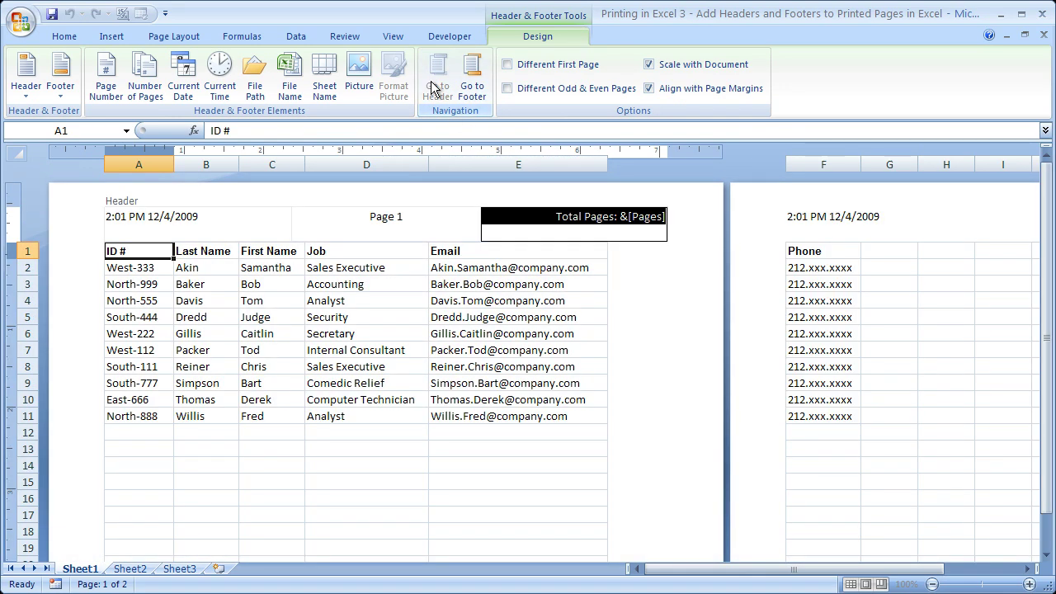
Step: Delete the time and date codes from the left header section and finish editing the header
{"action": "left_click", "coordinate": [231, 229]}
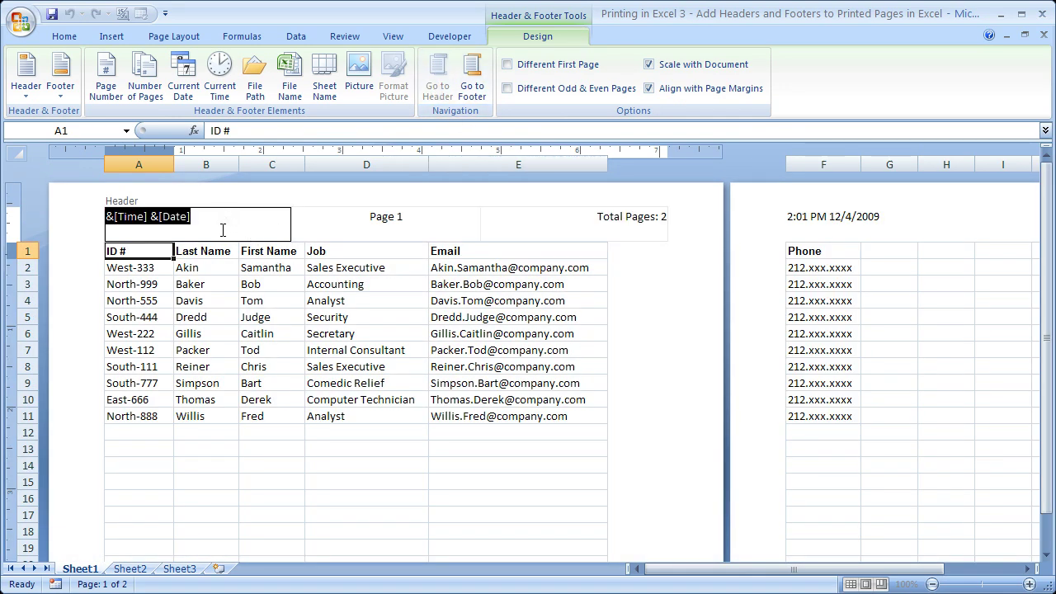
{"action": "key", "text": "Delete"}
{"action": "left_click", "coordinate": [78, 323]}
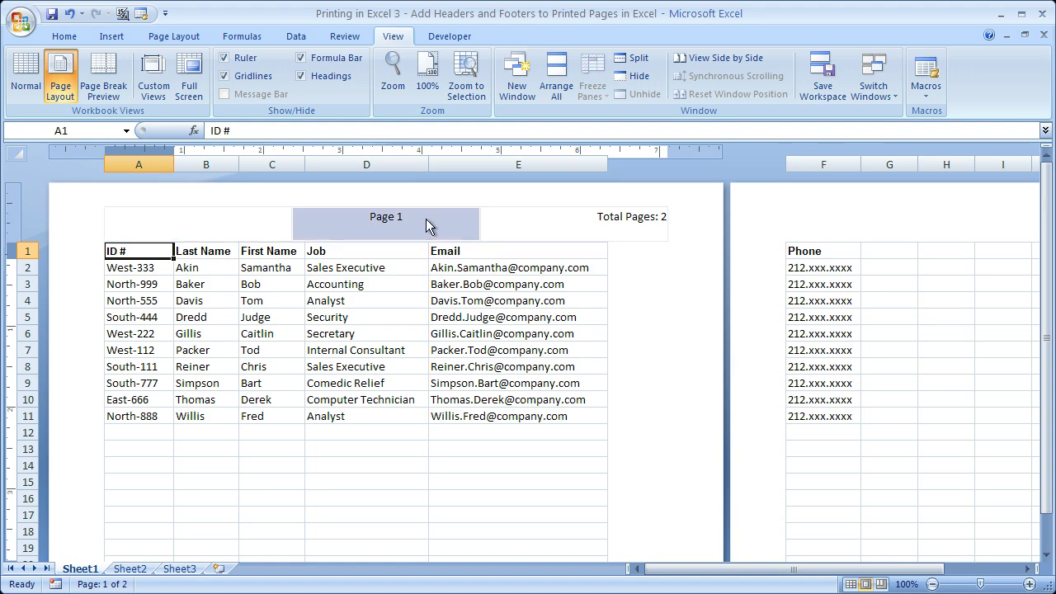
Step: In Page Layout view, enter the test text "sdfsadf" in cell D14 and the formula =1+1 in cell D15
{"action": "left_click", "coordinate": [28, 77]}
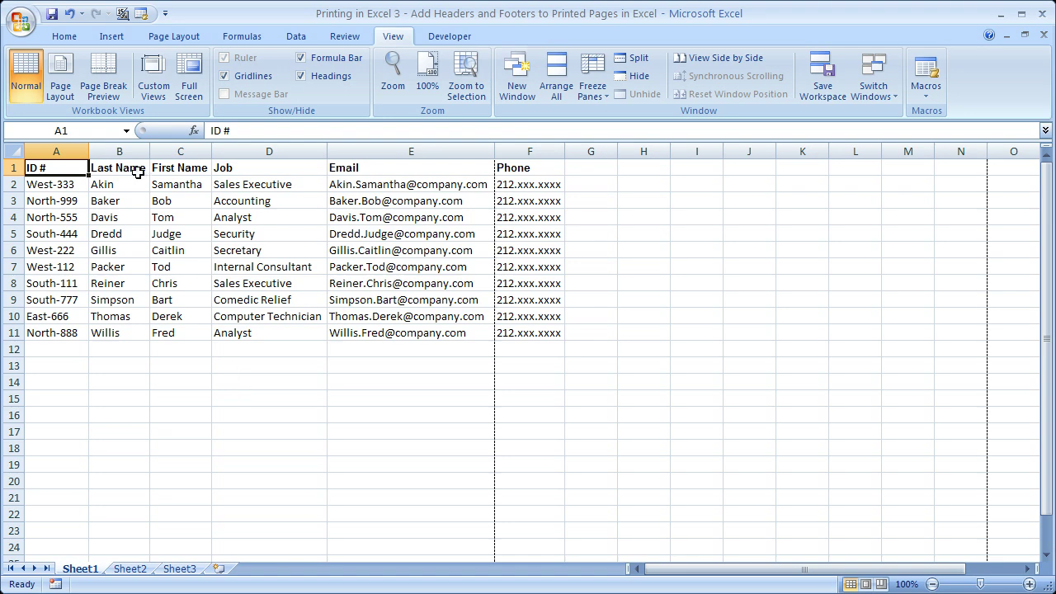
{"action": "left_click", "coordinate": [65, 79]}
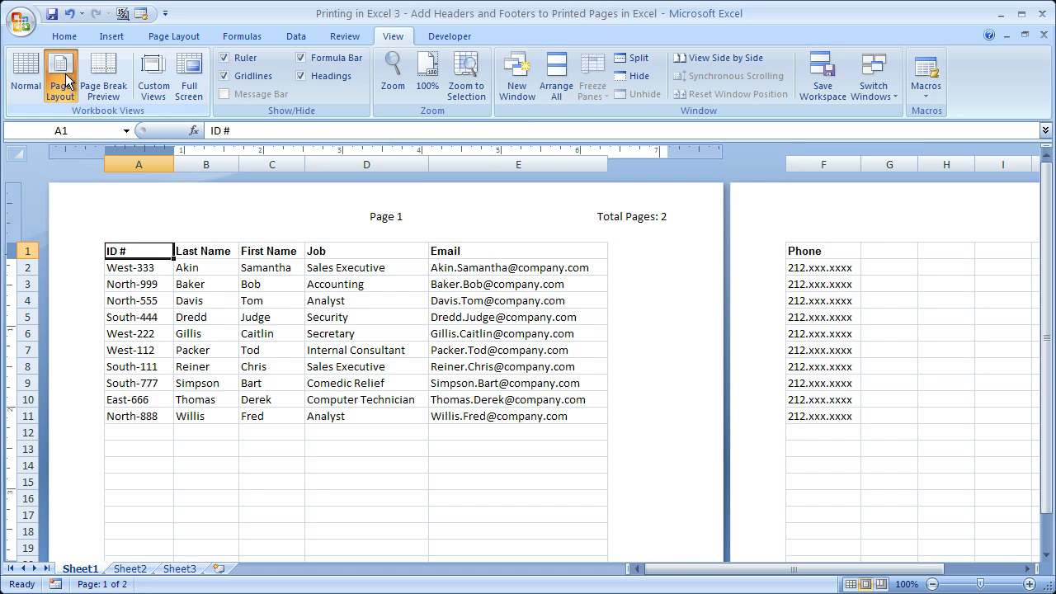
{"action": "left_click", "coordinate": [325, 462]}
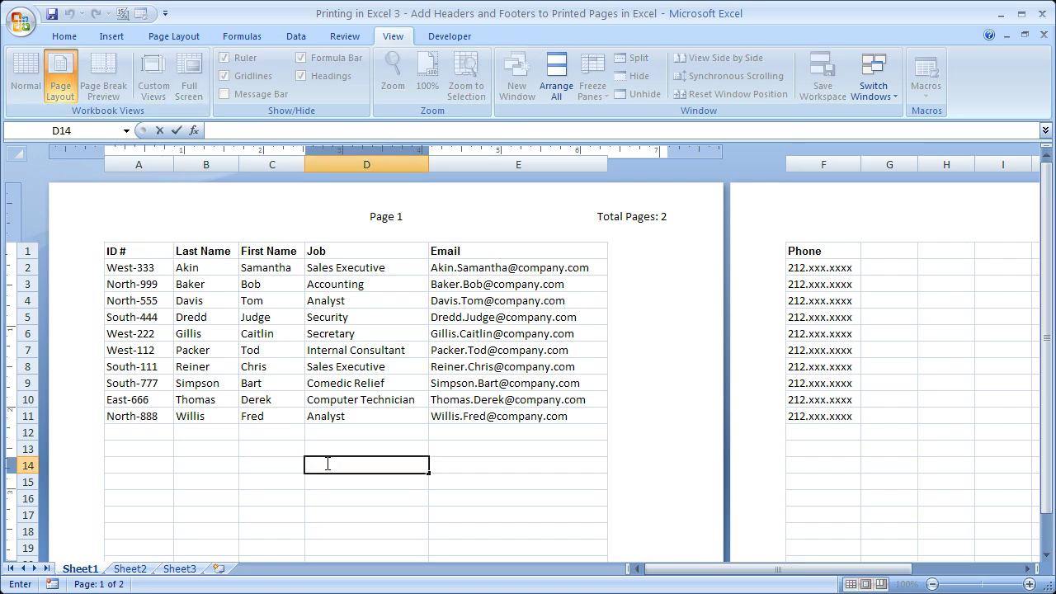
{"action": "type", "text": "sdfsadf"}
{"action": "key", "text": "Return"}
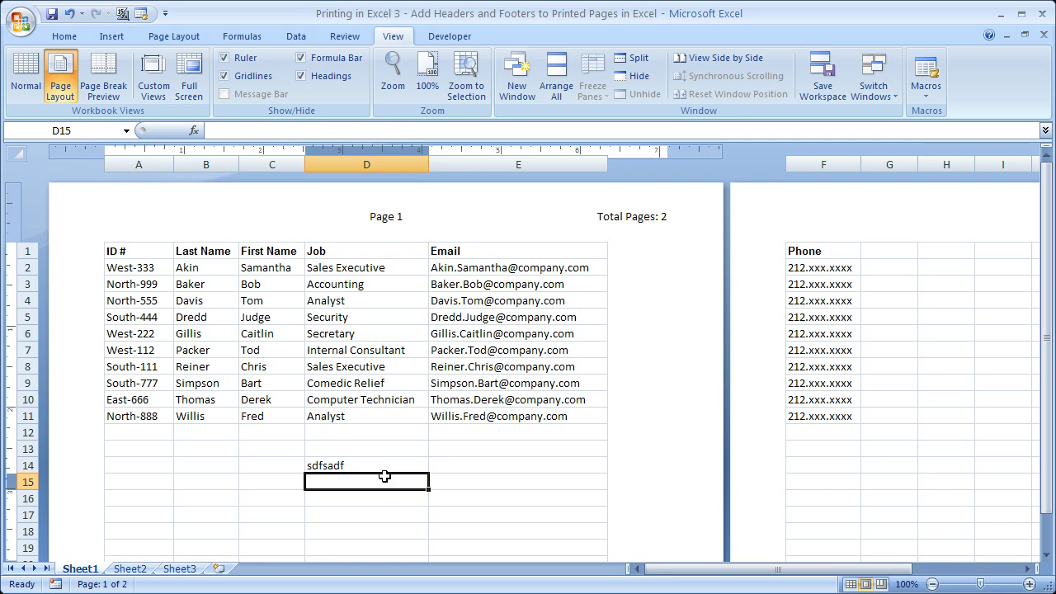
{"action": "type", "text": "=1+1"}
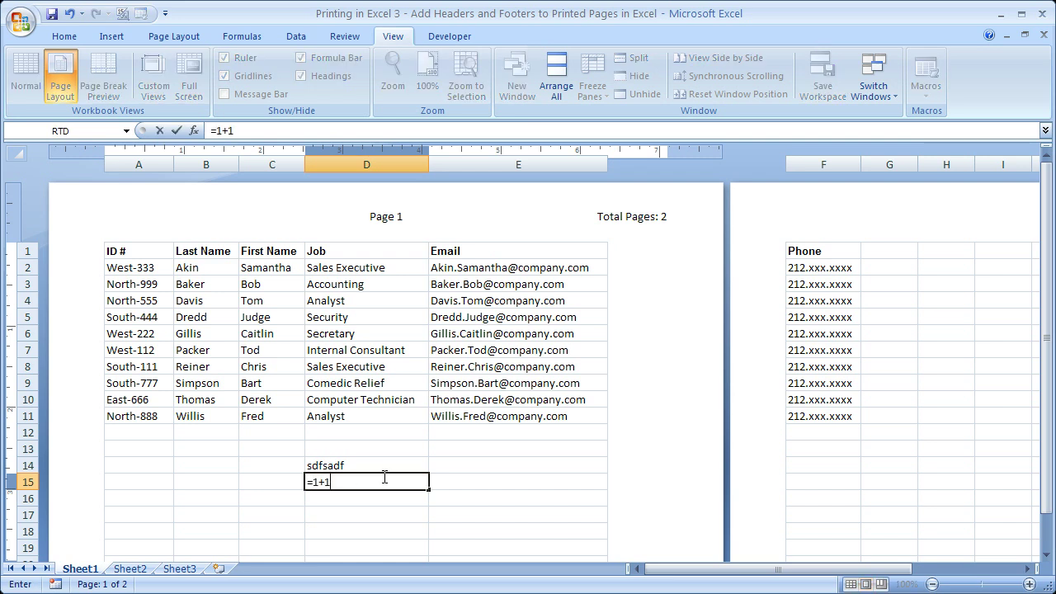
{"action": "key", "text": "Return"}
{"action": "left_click", "coordinate": [385, 478]}
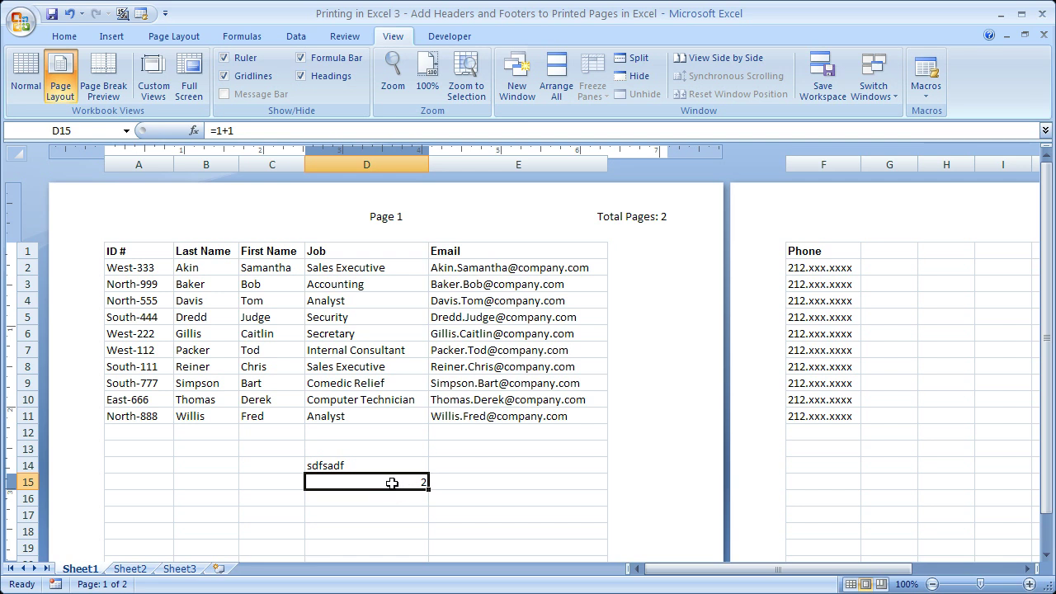
Step: Clear the test entries from cells D14 and D15
{"action": "left_click_drag", "start_coordinate": [379, 464], "coordinate": [382, 479]}
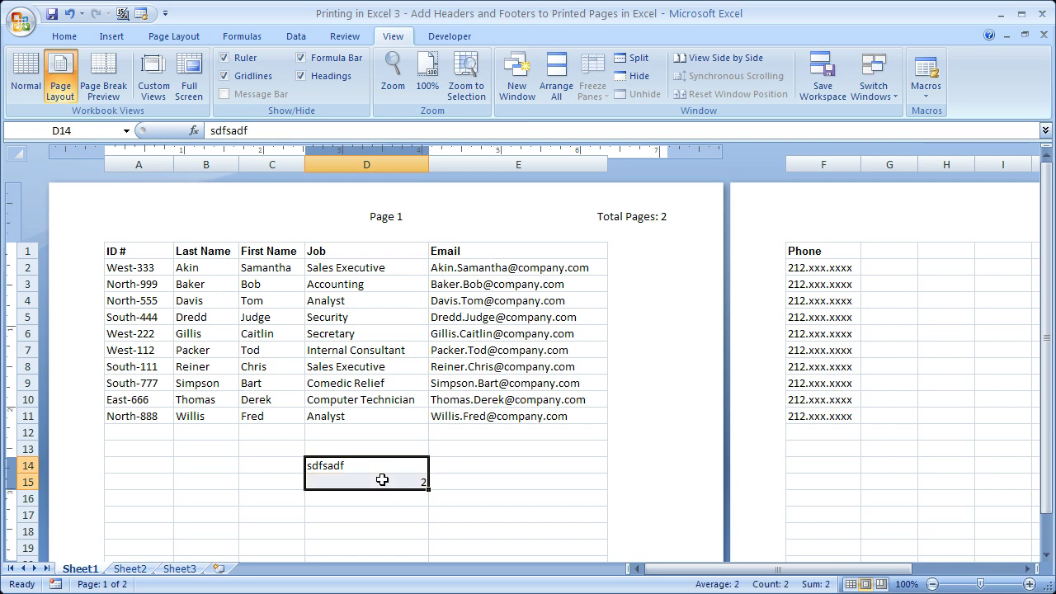
{"action": "key", "text": "Delete"}
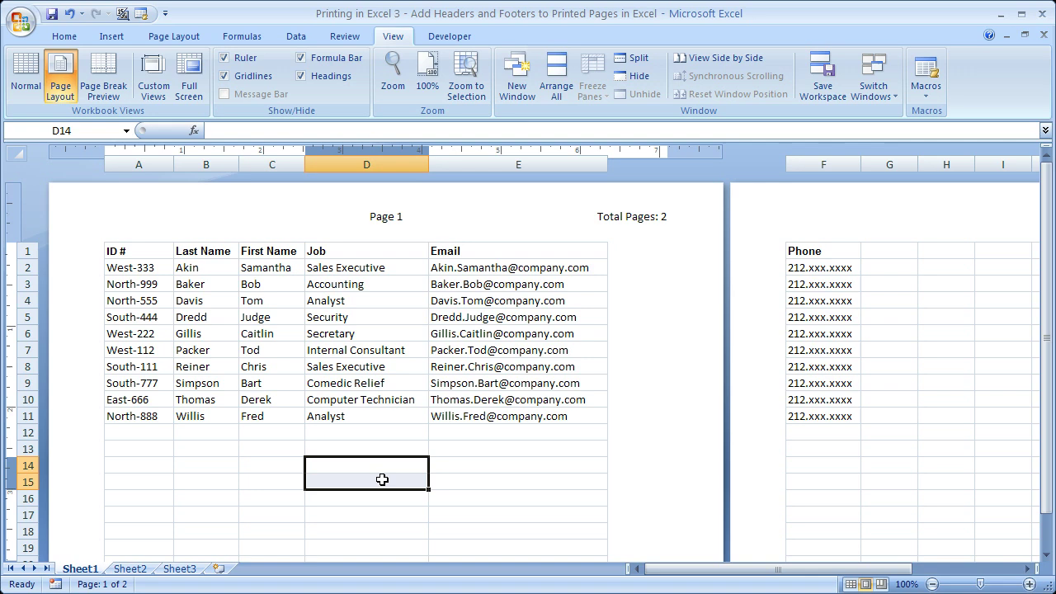
{"action": "left_click", "coordinate": [356, 448]}
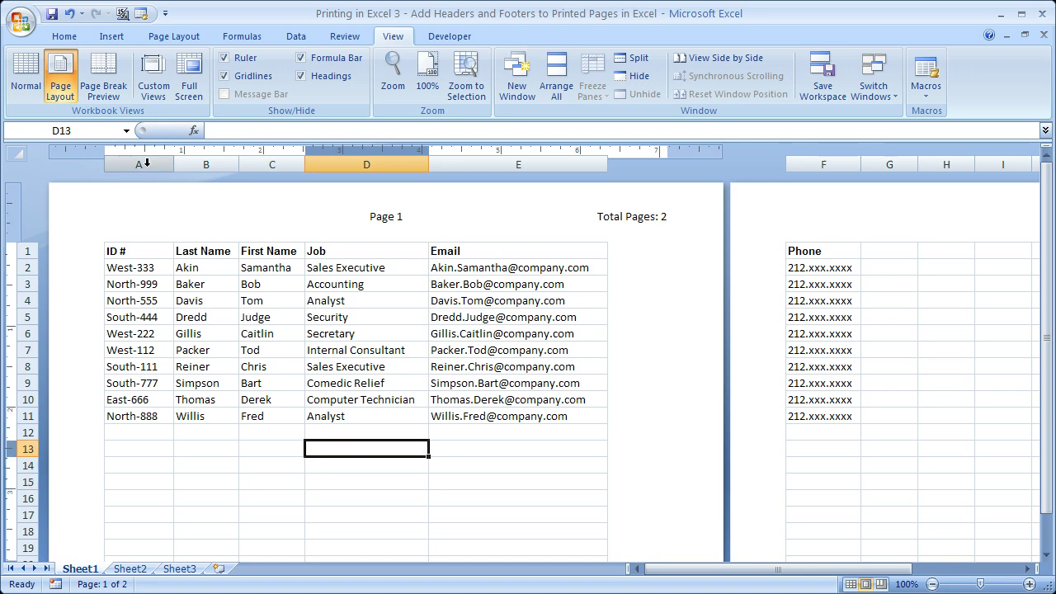
Step: Return the worksheet to Normal view and check the headers of both pages in the print preview
{"action": "left_click", "coordinate": [27, 76]}
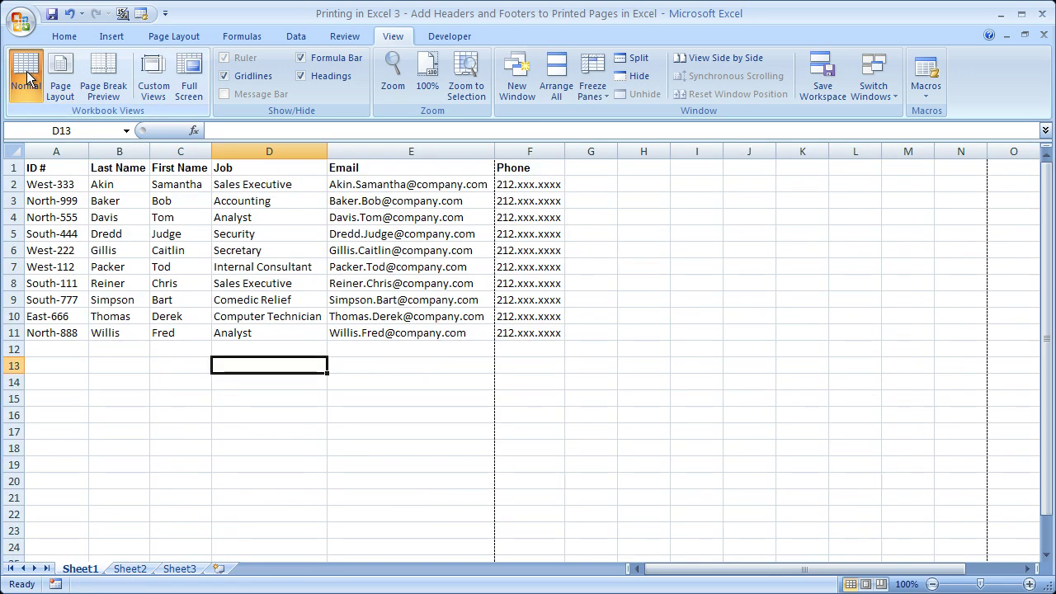
{"action": "left_click", "coordinate": [21, 20]}
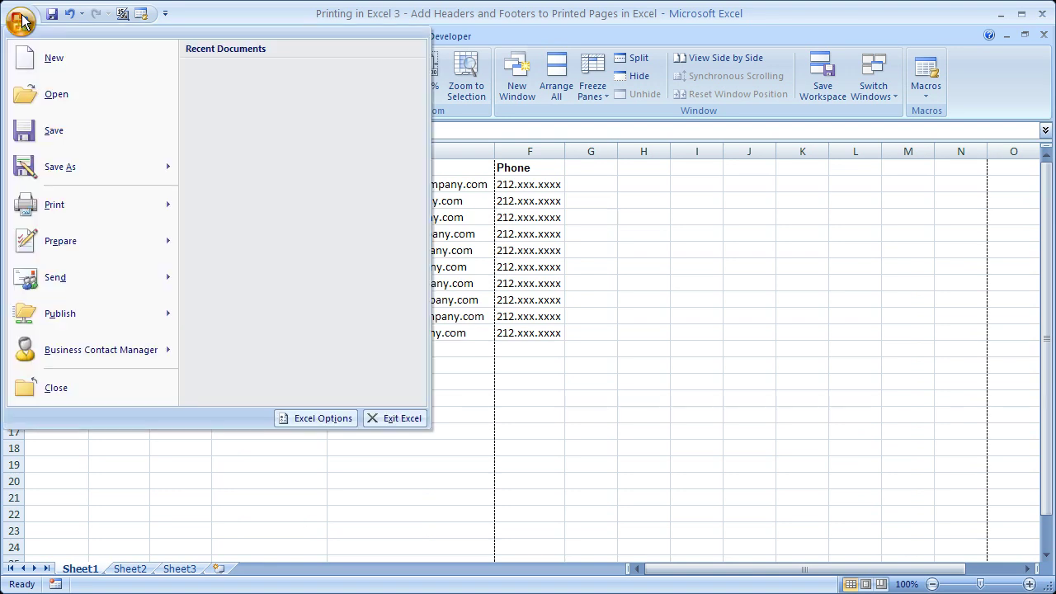
{"action": "mouse_move", "coordinate": [125, 206]}
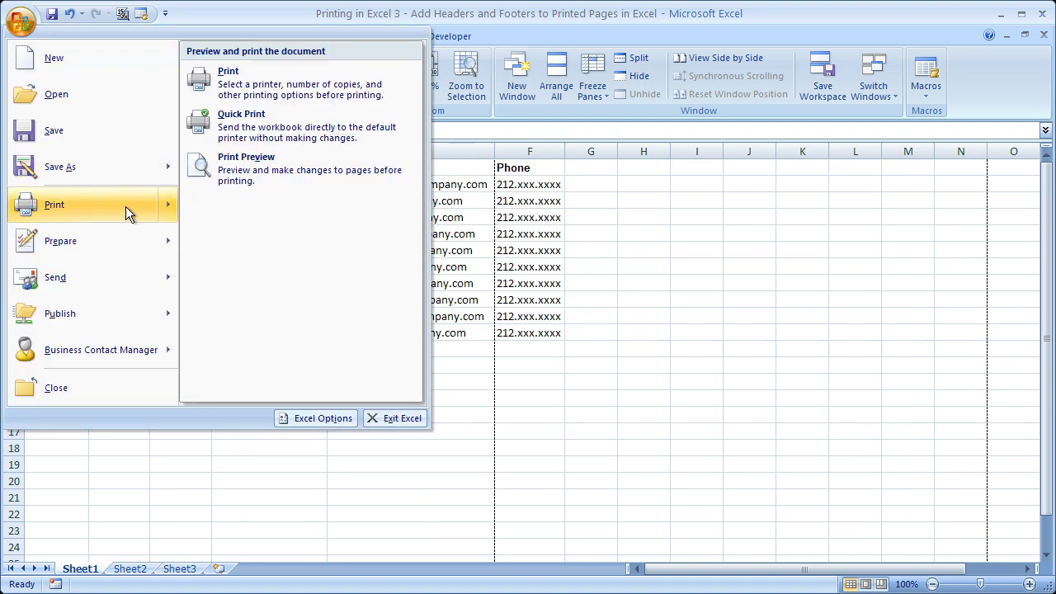
{"action": "left_click", "coordinate": [298, 164]}
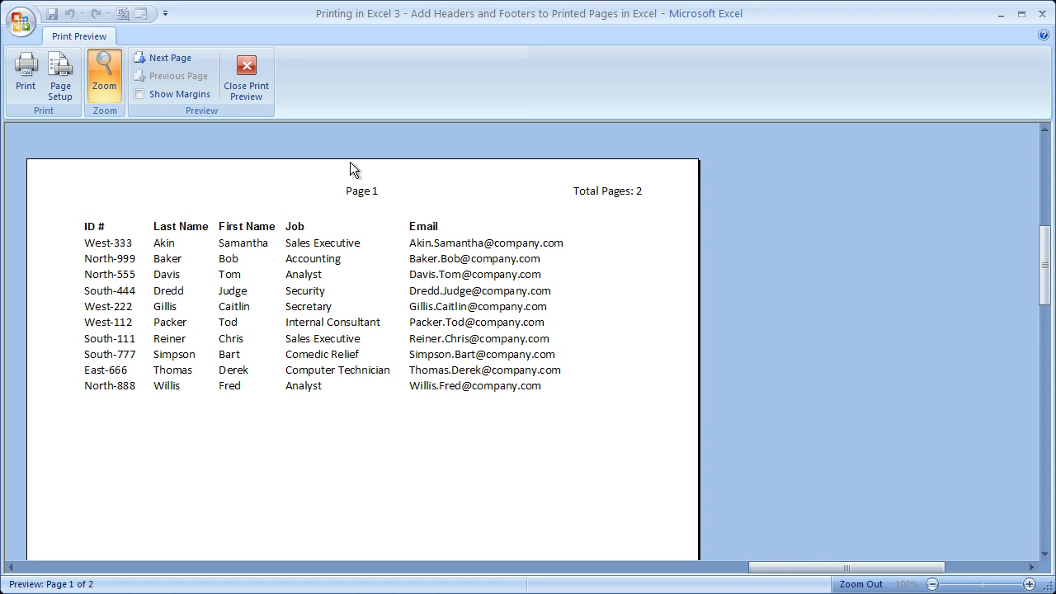
{"action": "left_click", "coordinate": [97, 67]}
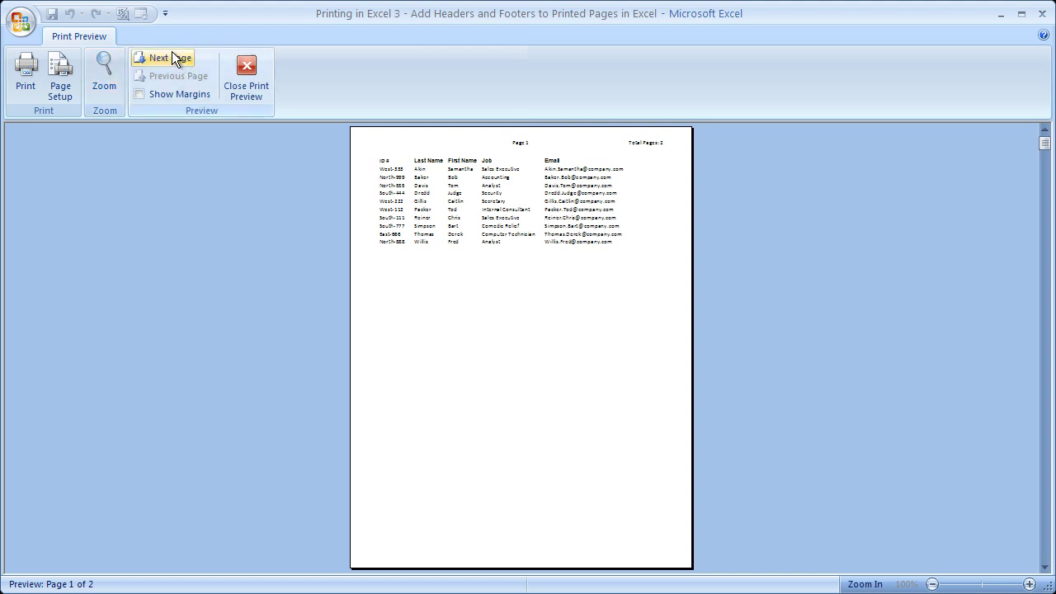
{"action": "left_click", "coordinate": [170, 56]}
{"action": "left_click", "coordinate": [102, 79]}
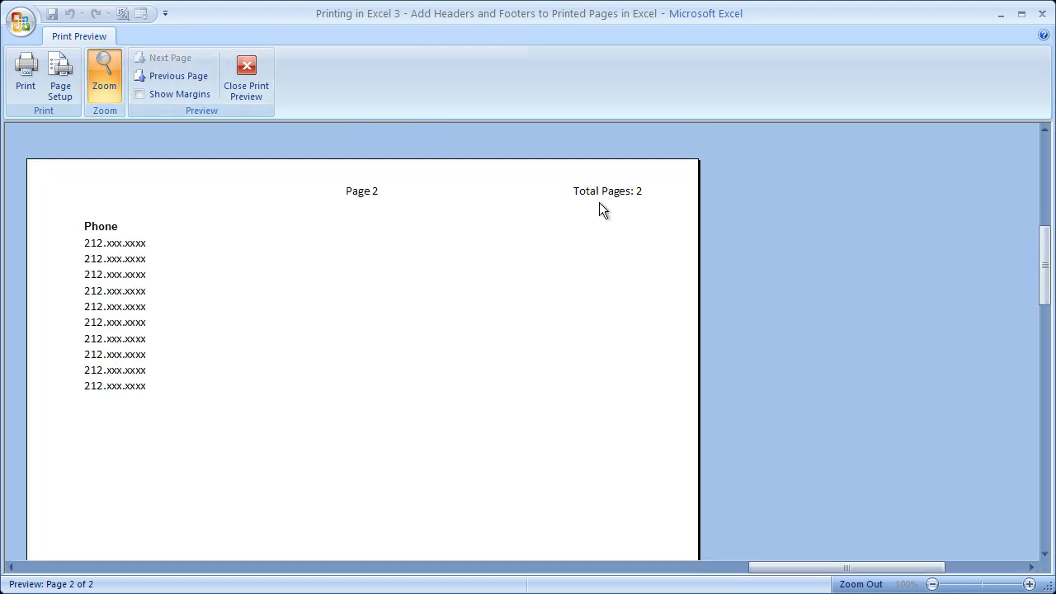
Step: Close the print preview, review the worksheet's header and footer settings in Page Setup, and dismiss the dialog without changes
{"action": "left_click", "coordinate": [260, 76]}
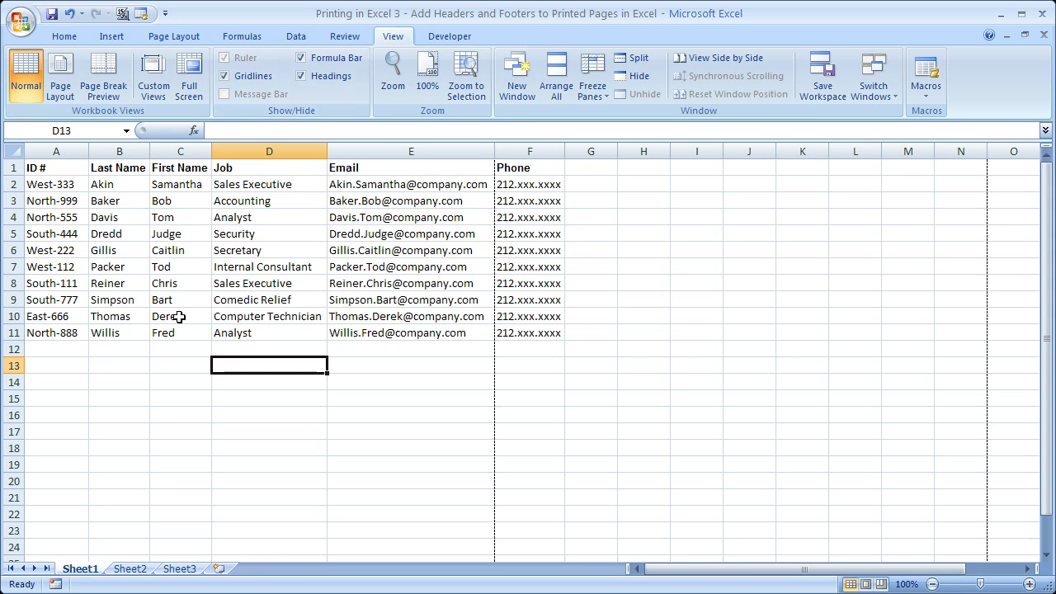
{"action": "left_click", "coordinate": [187, 38]}
{"action": "left_click", "coordinate": [394, 112]}
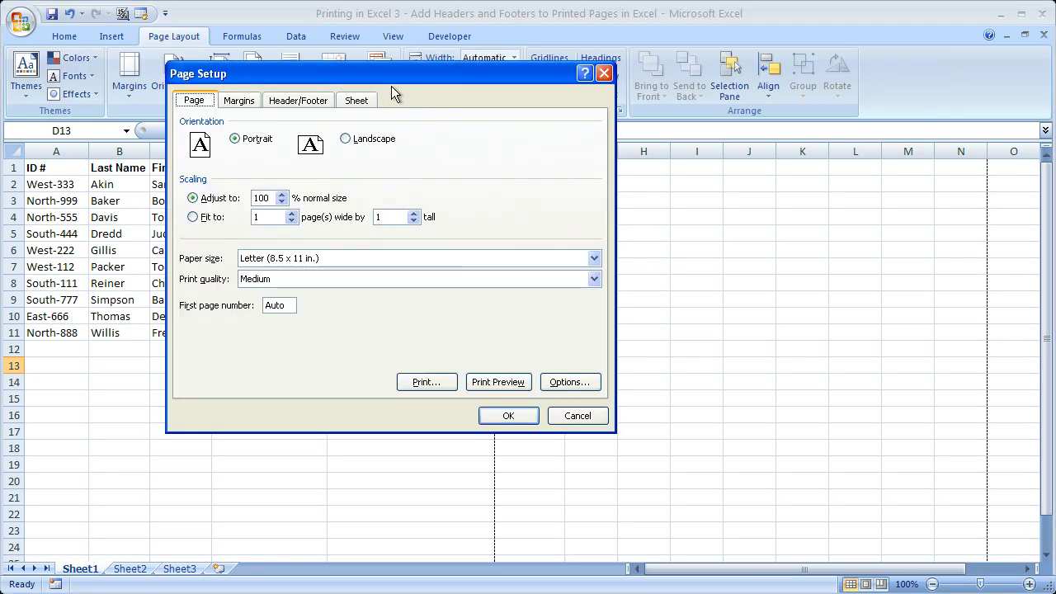
{"action": "left_click", "coordinate": [302, 102]}
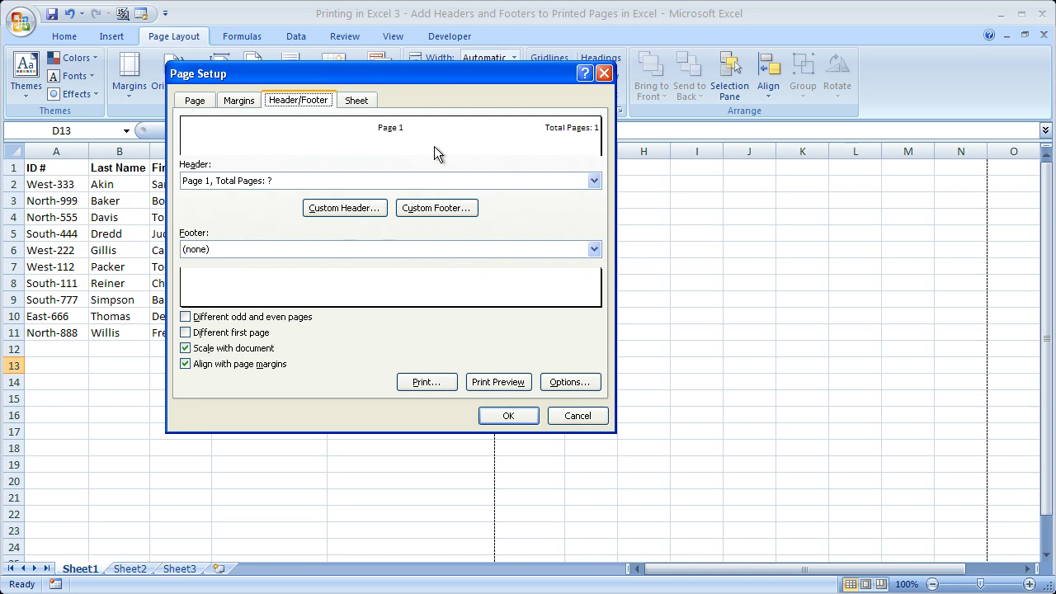
{"action": "left_click", "coordinate": [604, 73]}
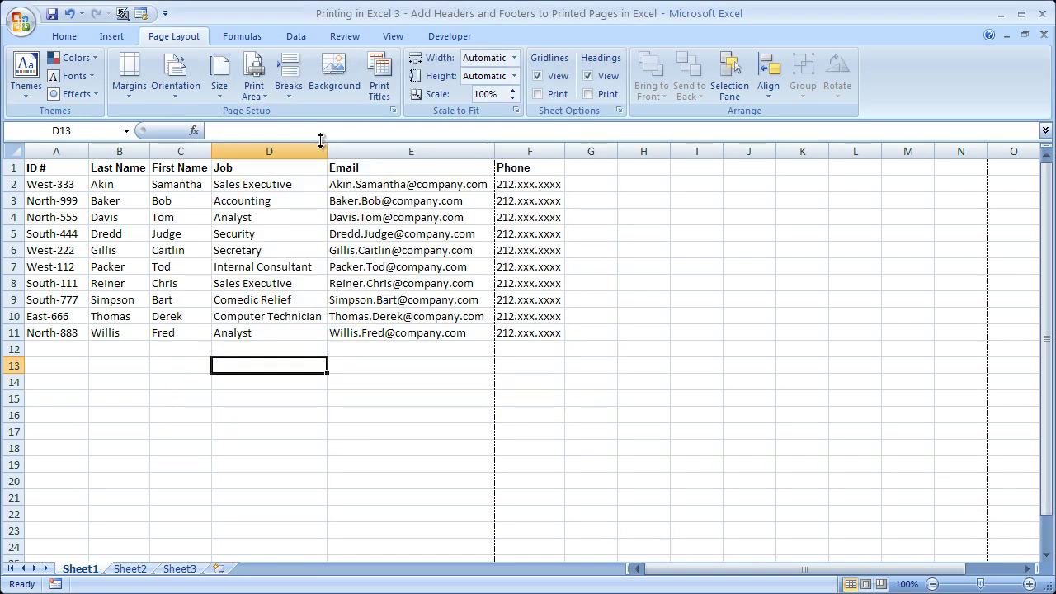
{"action": "left_click", "coordinate": [66, 41]}
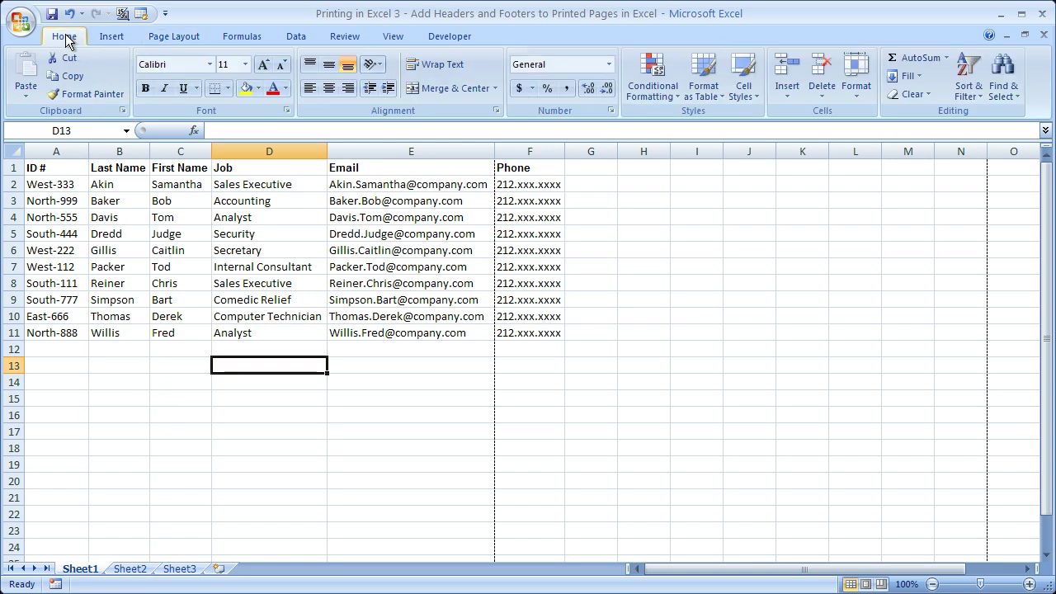
Step: In Page Layout view, open the center header section for editing, then jump to the footer and back to the header
{"action": "left_click", "coordinate": [391, 37]}
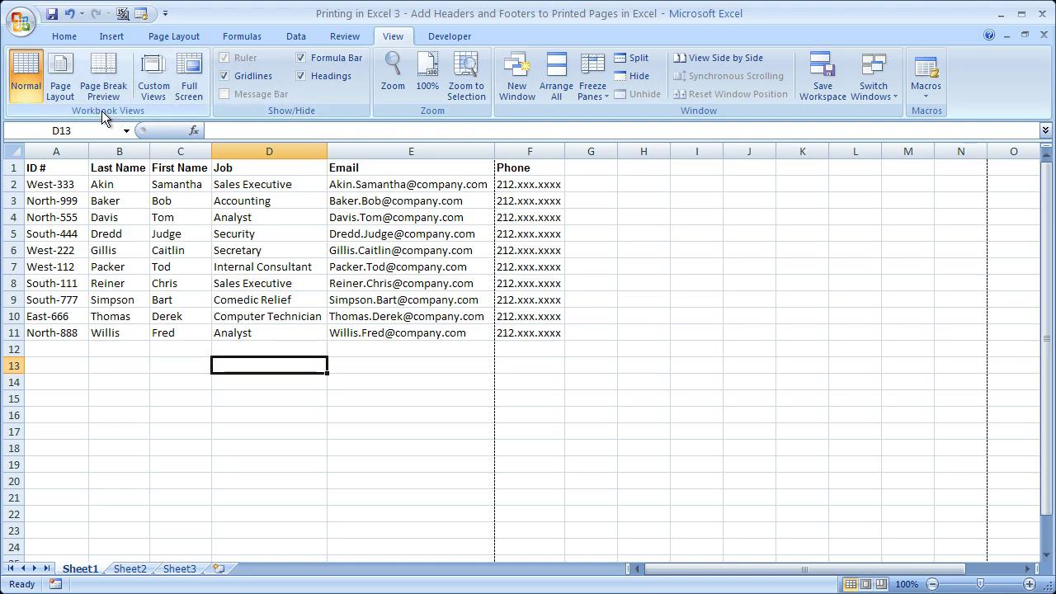
{"action": "left_click", "coordinate": [58, 75]}
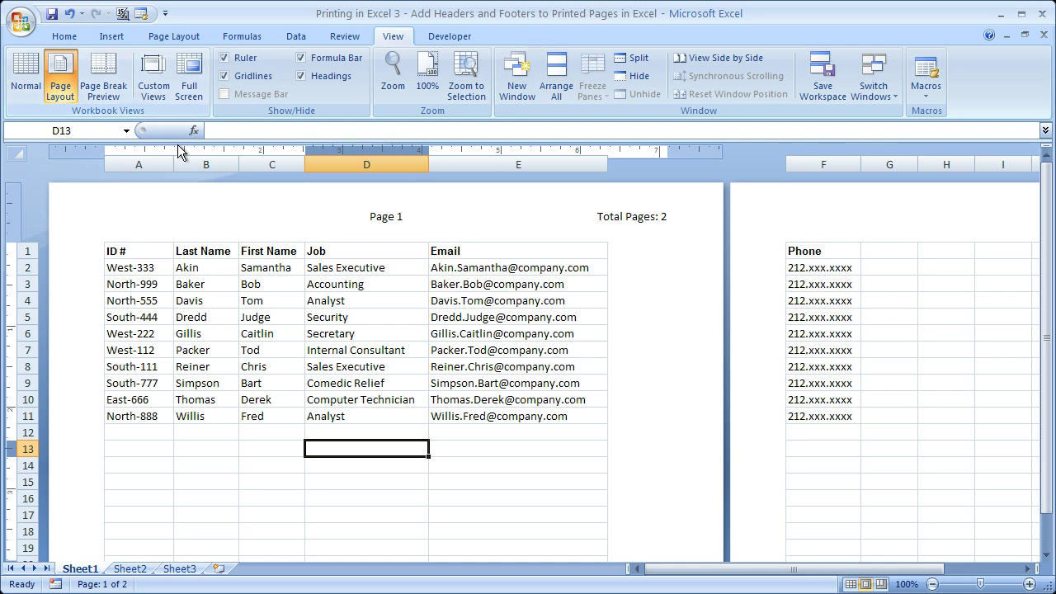
{"action": "left_click", "coordinate": [346, 224]}
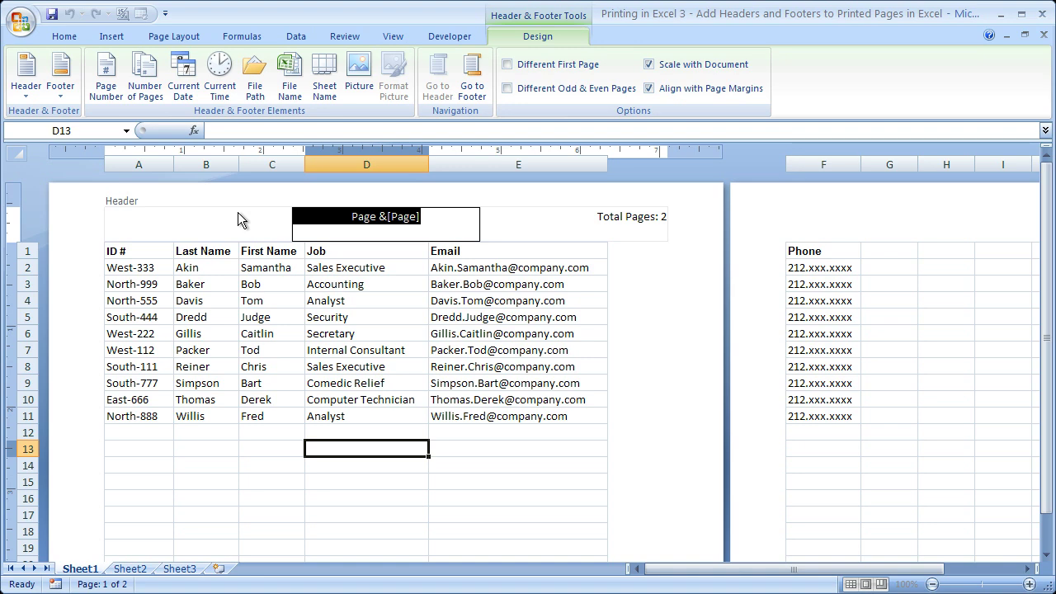
{"action": "left_click", "coordinate": [466, 72]}
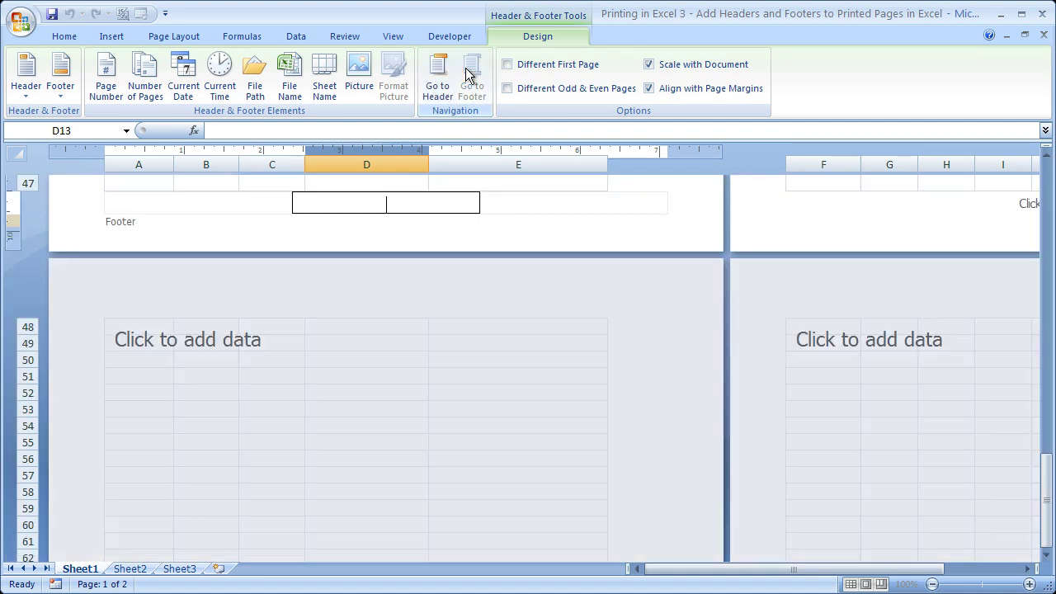
{"action": "left_click", "coordinate": [439, 74]}
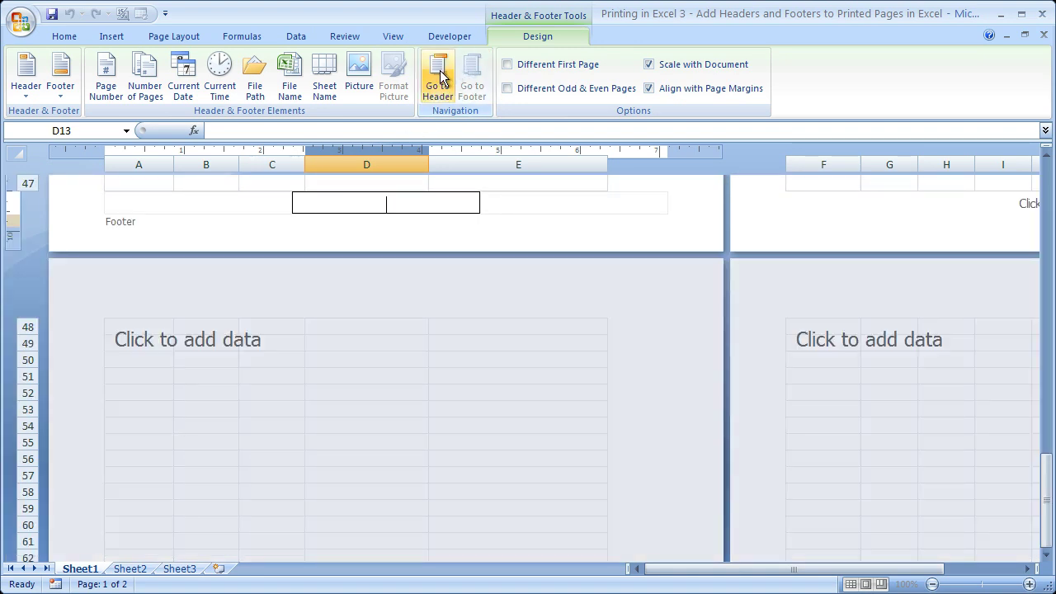